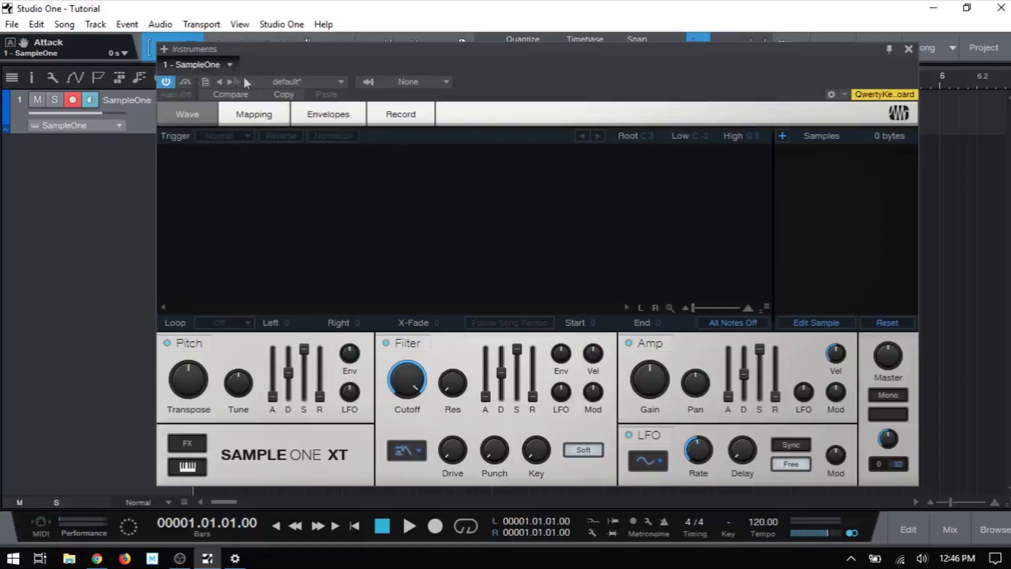
Rename the SampleOne device to 'Vocal' from its device dropdown.
left_click(230, 64)
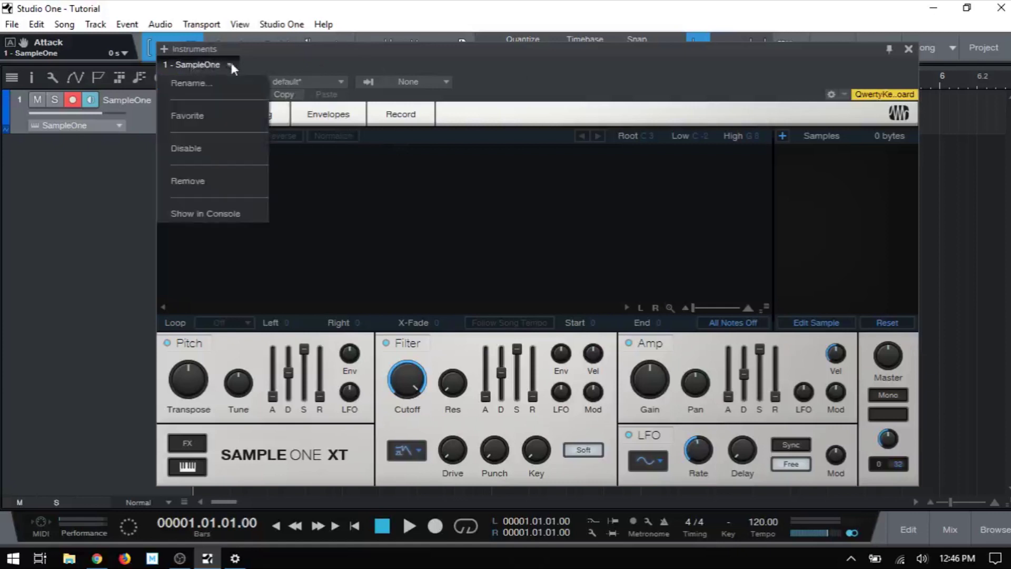
left_click(216, 81)
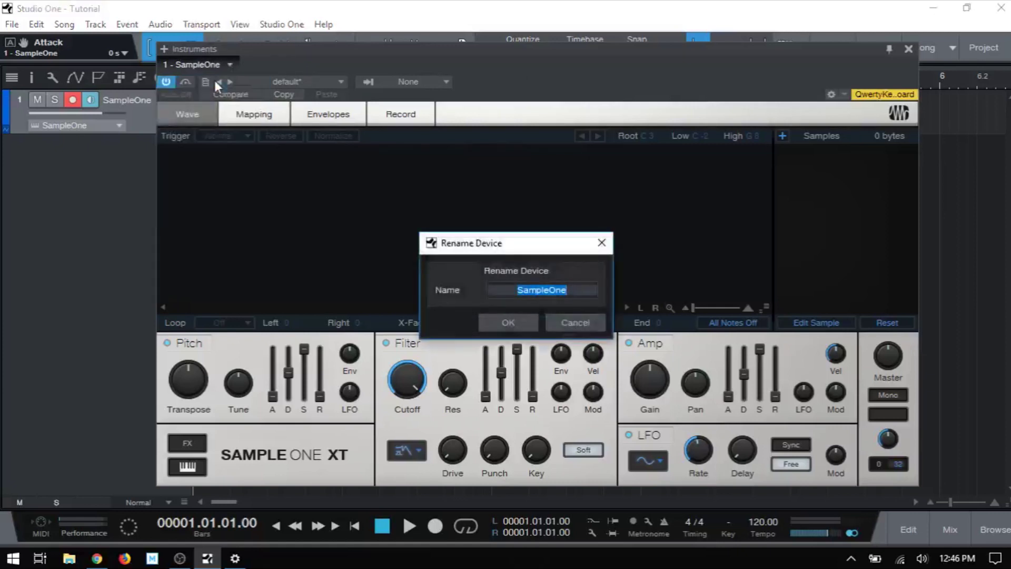
type("Vocal")
key("Return")
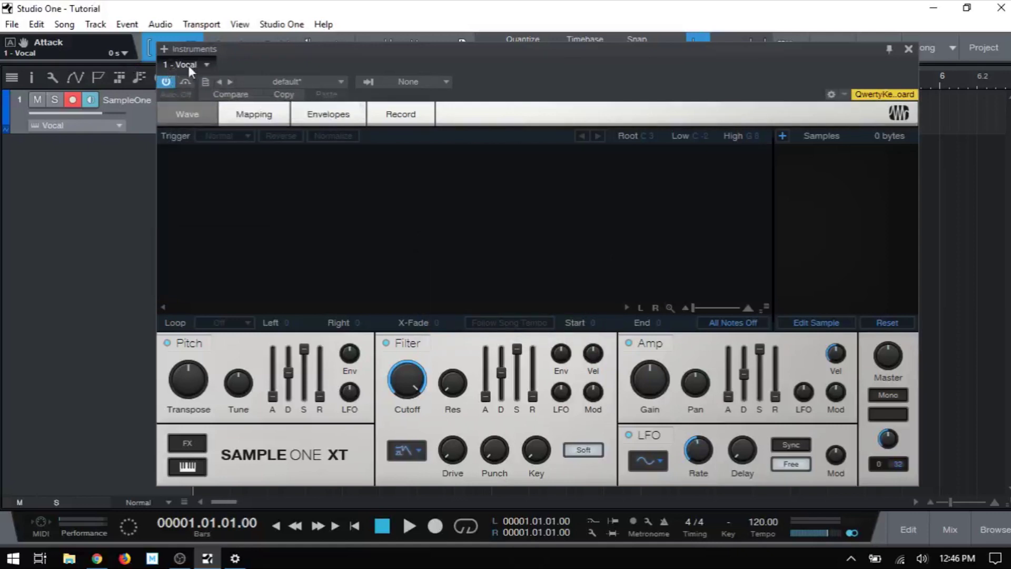
Disable the Vocal instrument device, then enable it again.
left_click(204, 62)
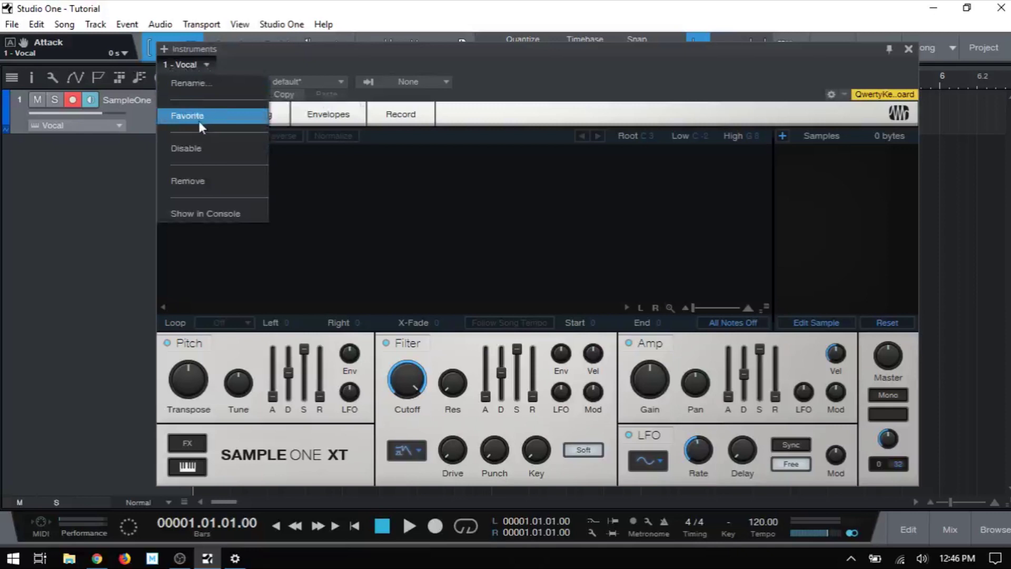
left_click(206, 149)
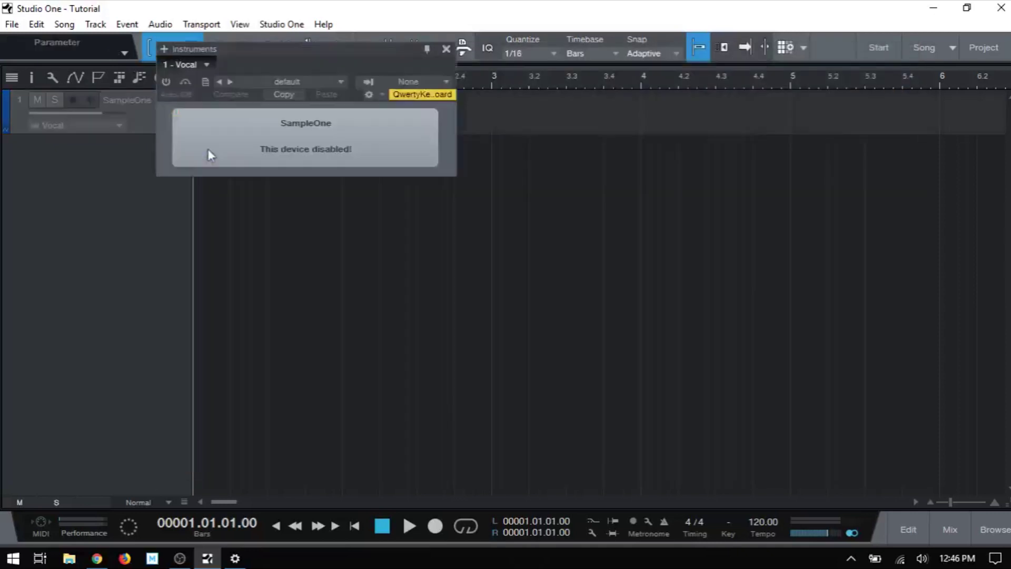
left_click(203, 63)
left_click(207, 85)
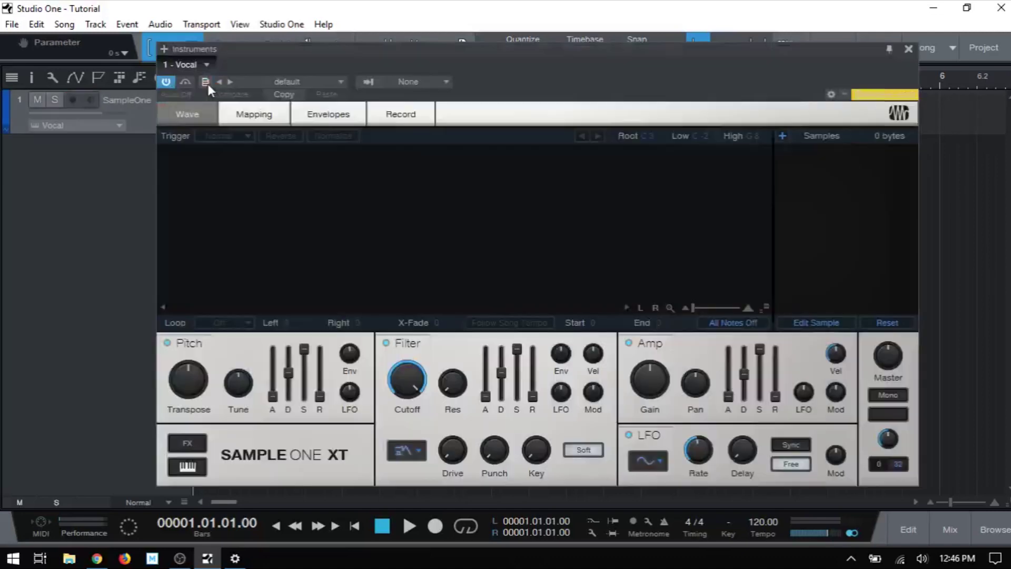
Show the Vocal instrument's channel in the console and close the SampleOne XT editor.
left_click(206, 64)
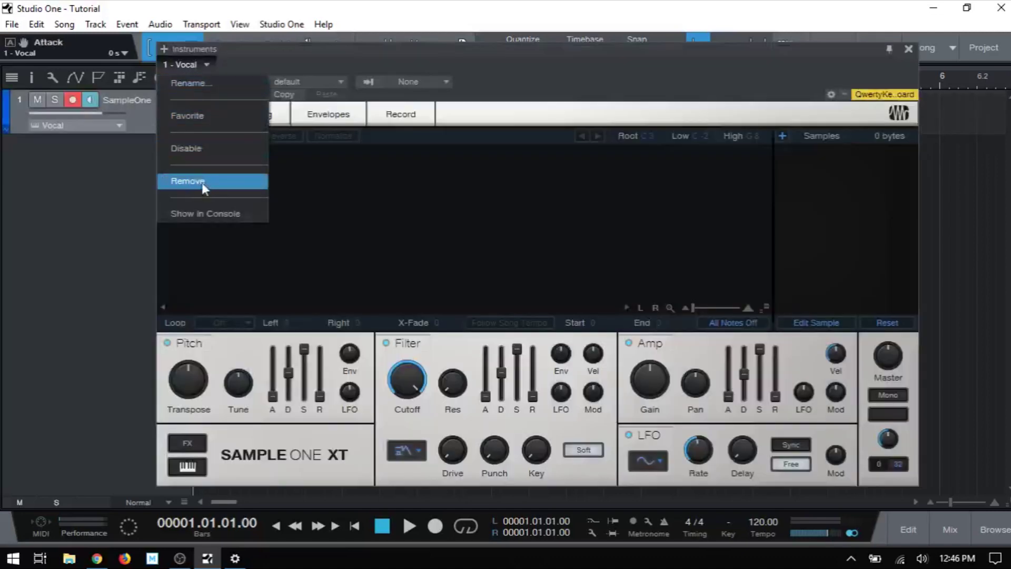
left_click(209, 213)
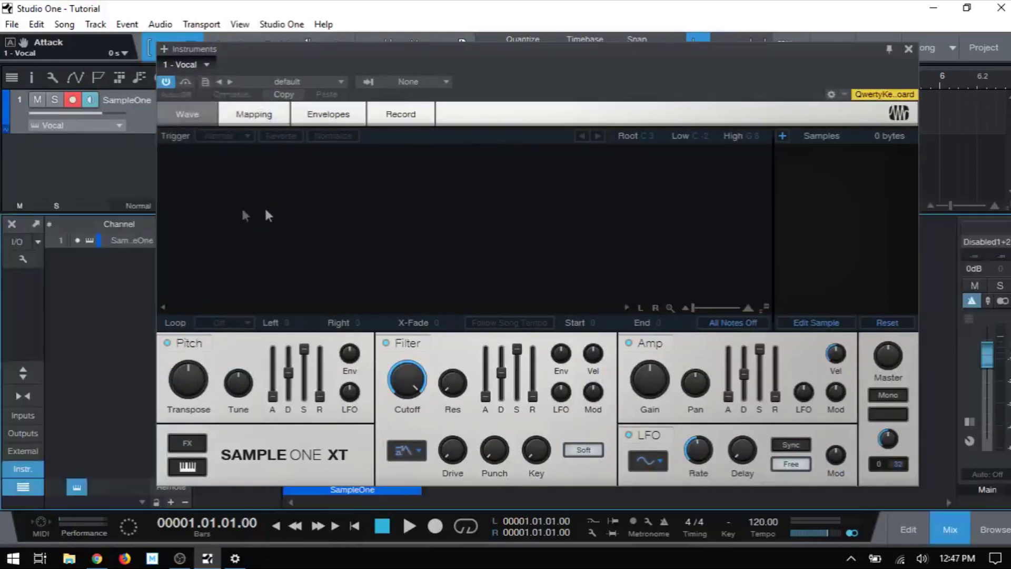
left_click(908, 49)
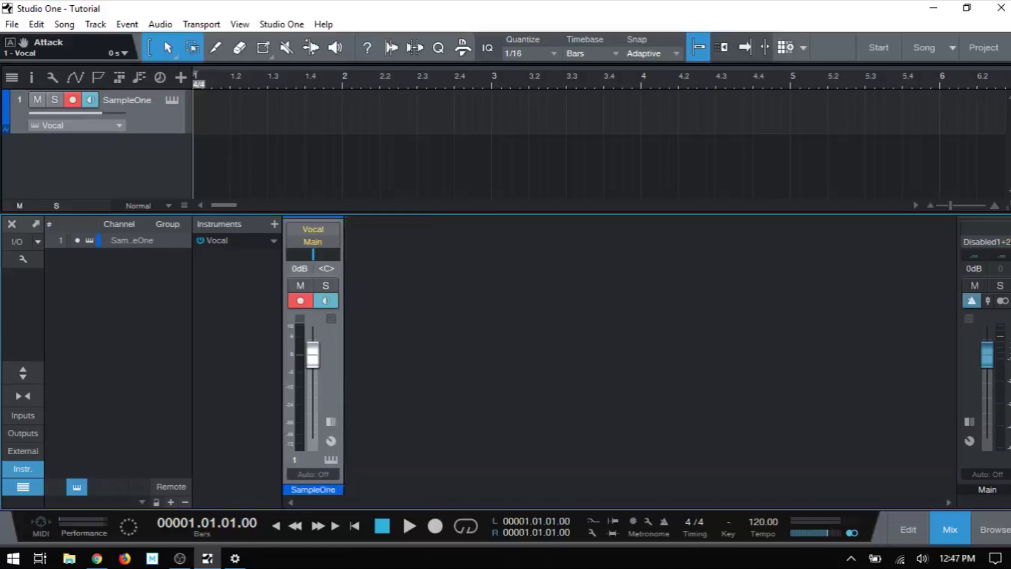
Hide the mixing console, reopen track 1's SampleOne XT editor and toggle its bypass.
left_click(954, 528)
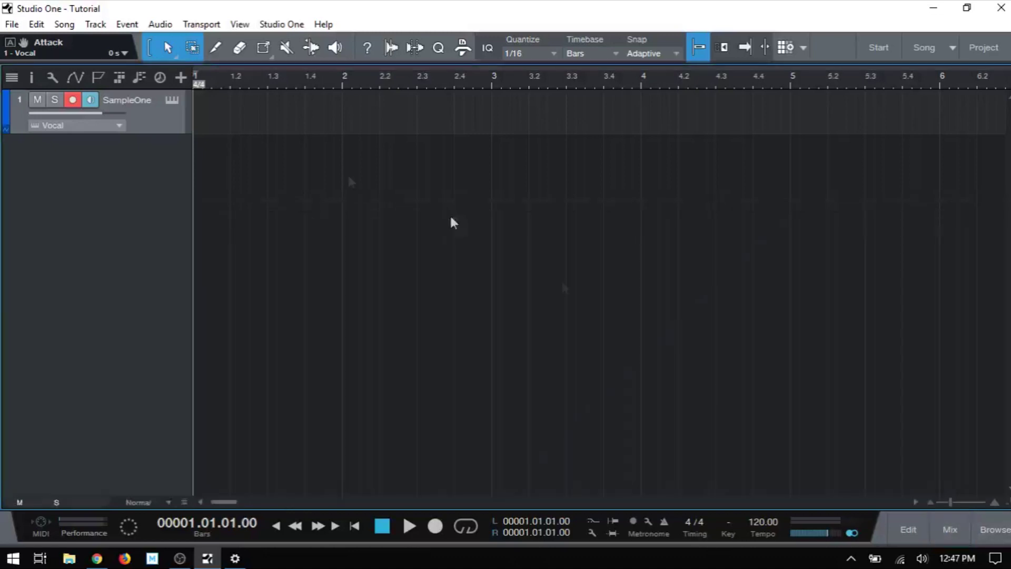
left_click(172, 100)
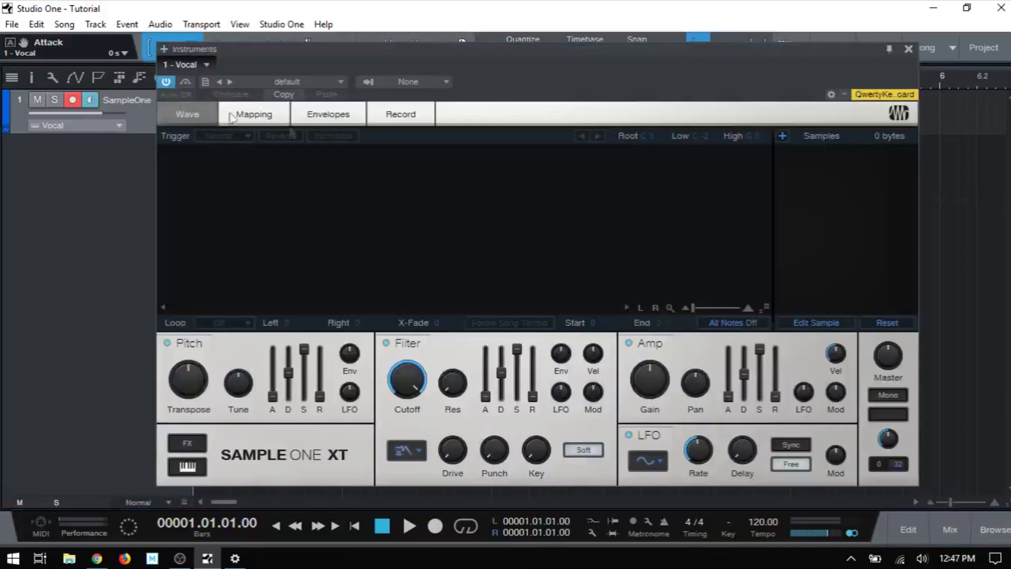
left_click(207, 63)
left_click(282, 63)
left_click(184, 83)
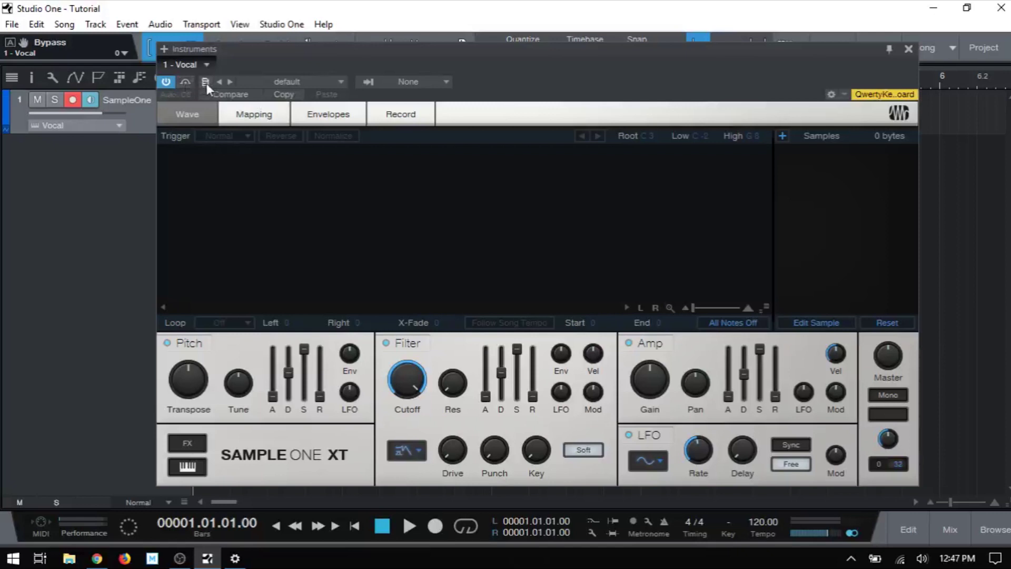
left_click(206, 82)
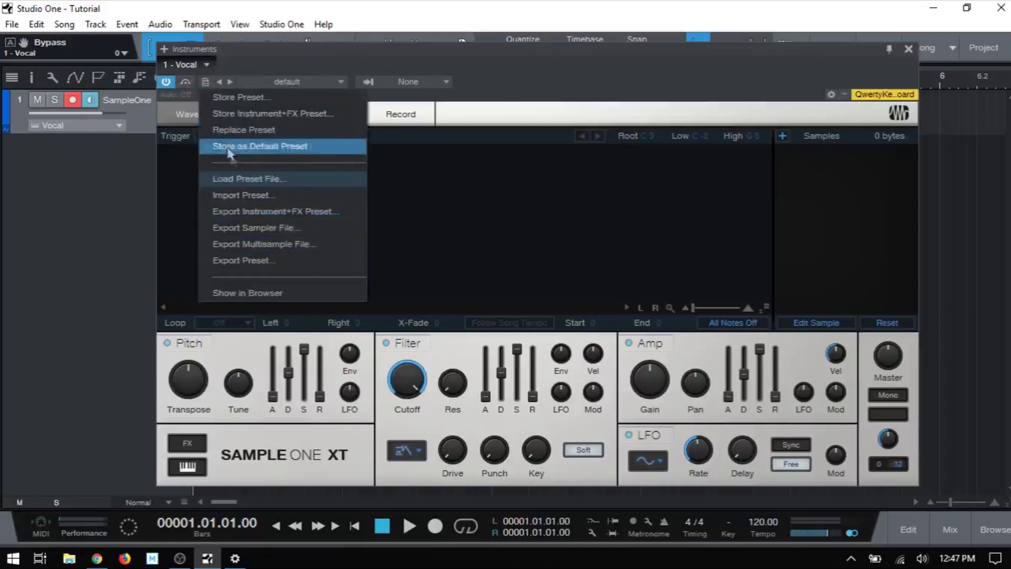
left_click(271, 64)
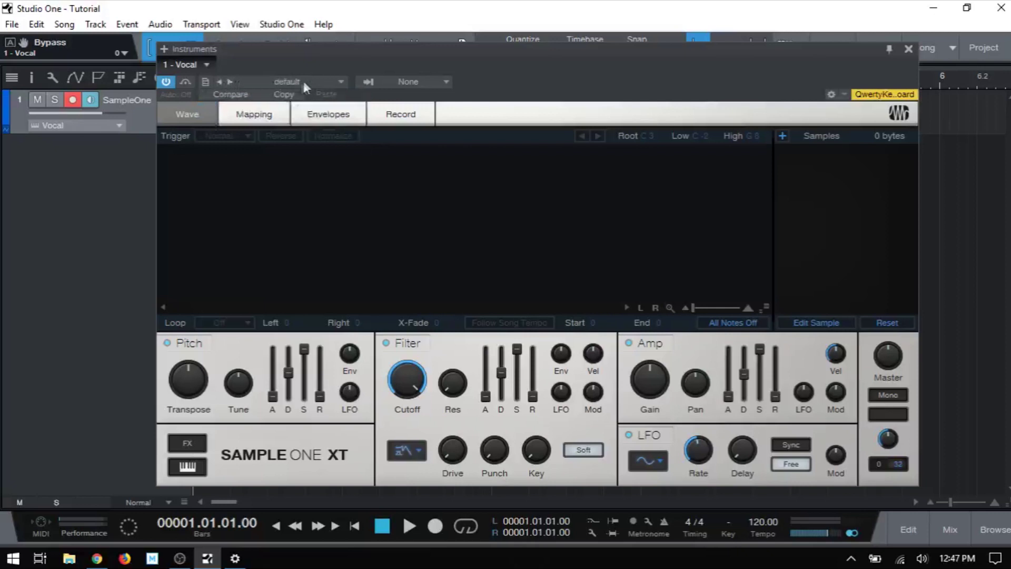
left_click(340, 83)
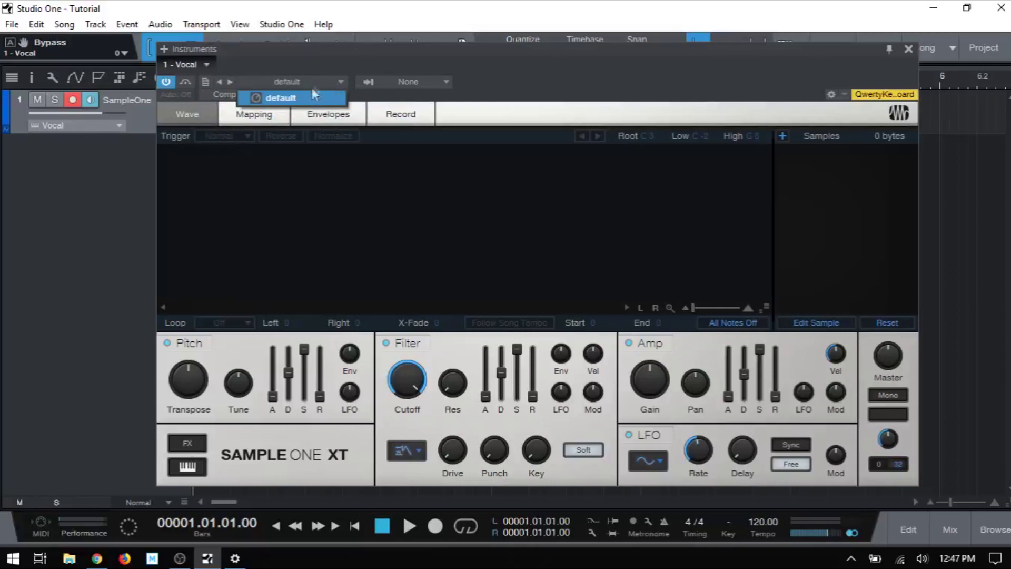
left_click(441, 63)
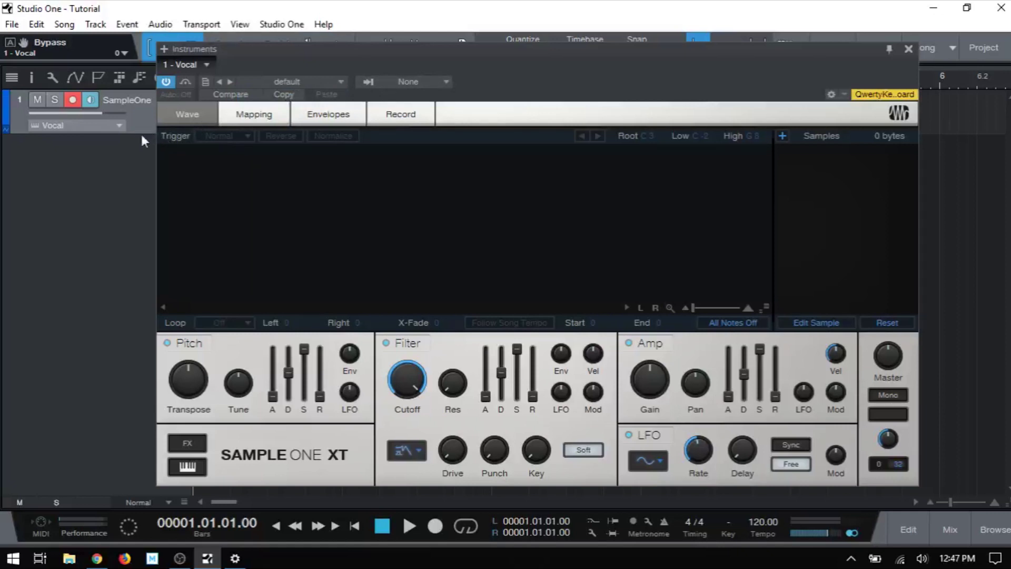
Enlarge track 1 to reveal its routing and set its input to None.
left_click_drag(143, 133, 140, 226)
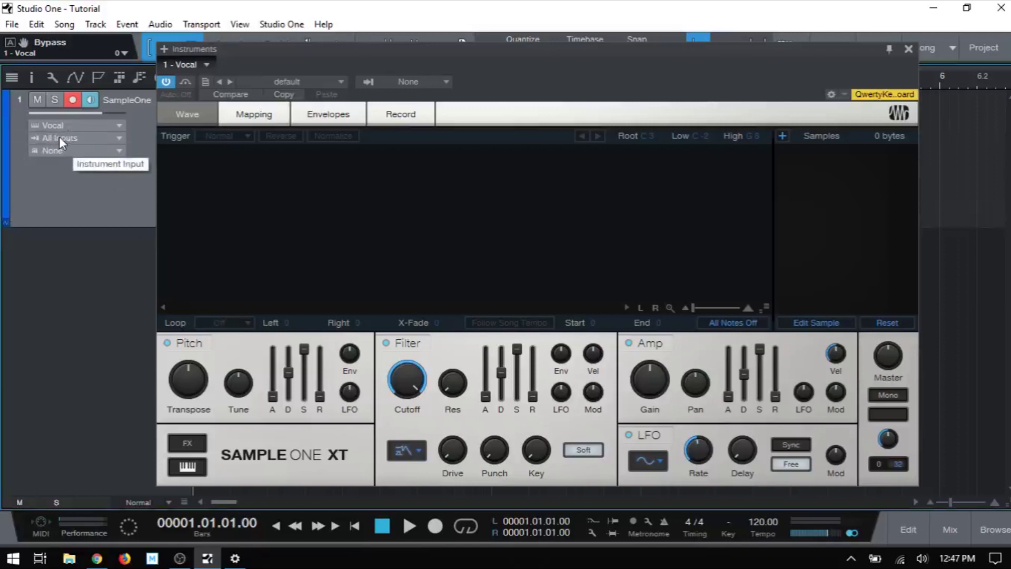
left_click(59, 137)
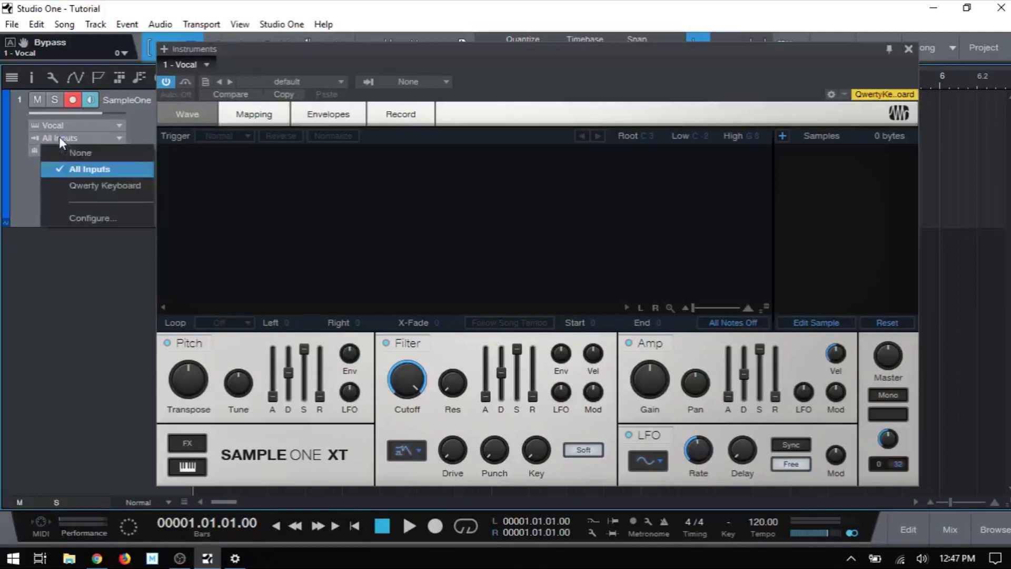
left_click(87, 153)
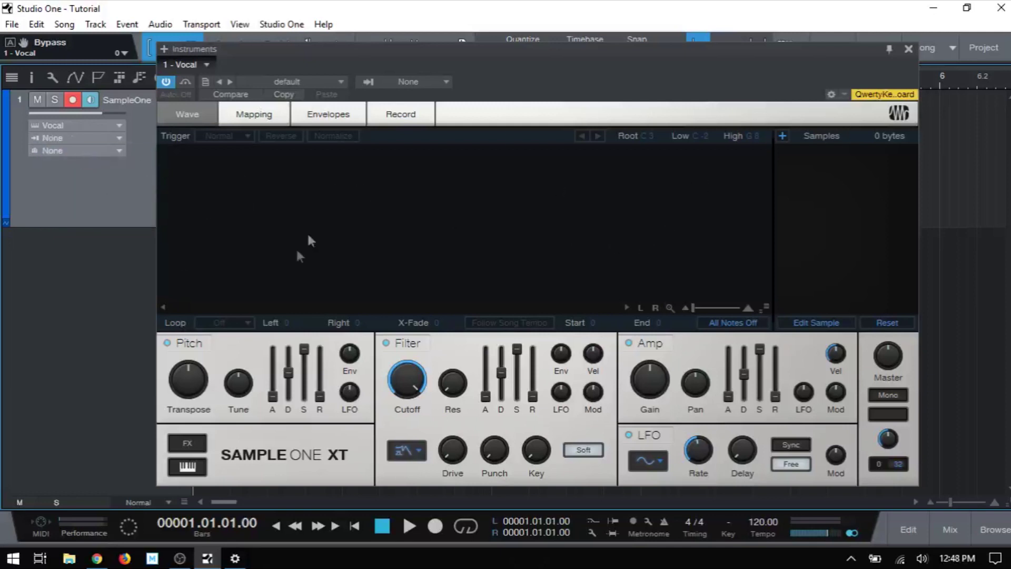
Keep the editor's input at None and set track 1's input to Qwerty Keyboard.
left_click(434, 85)
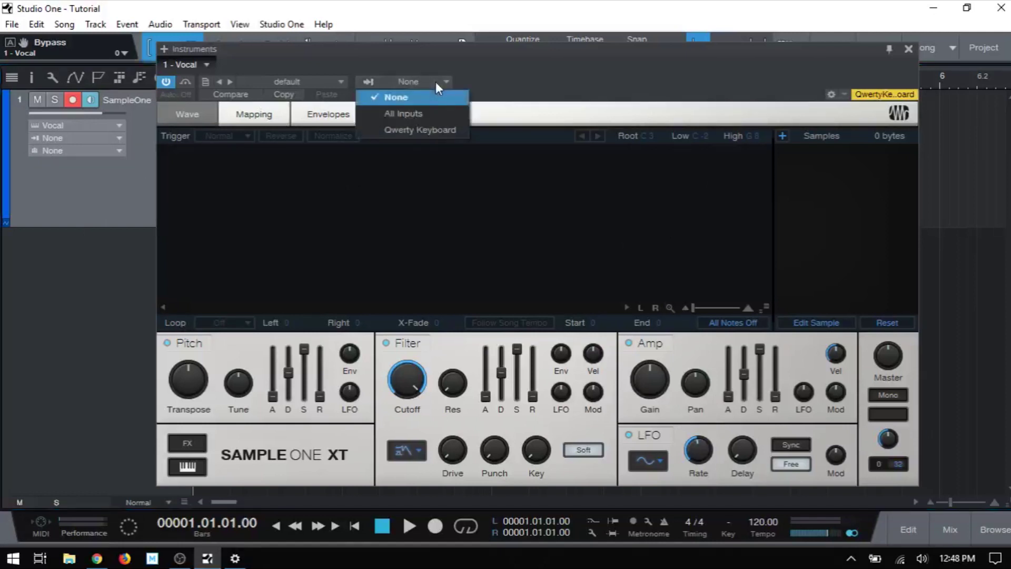
left_click(407, 129)
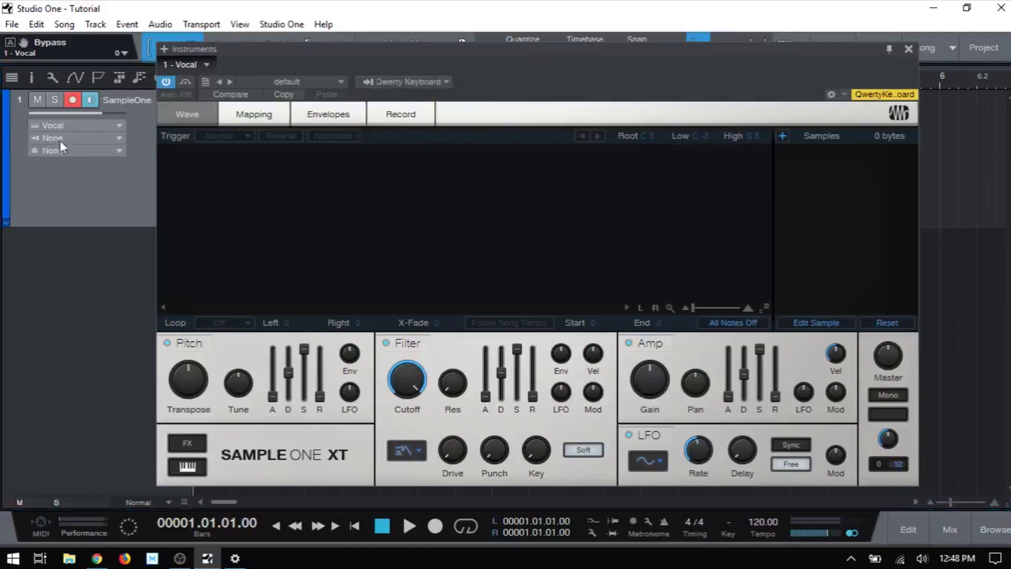
left_click(434, 81)
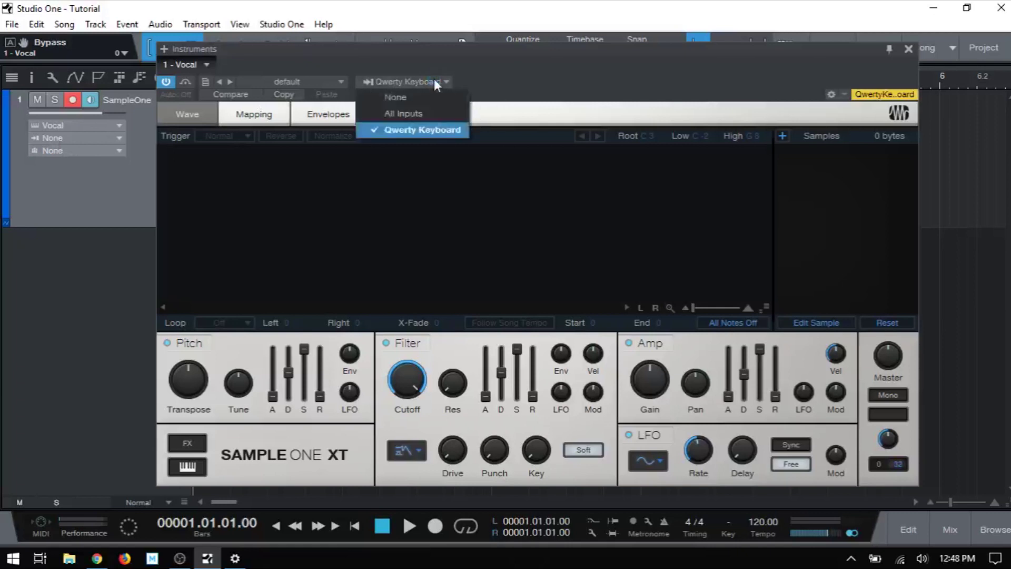
left_click(411, 99)
left_click(58, 137)
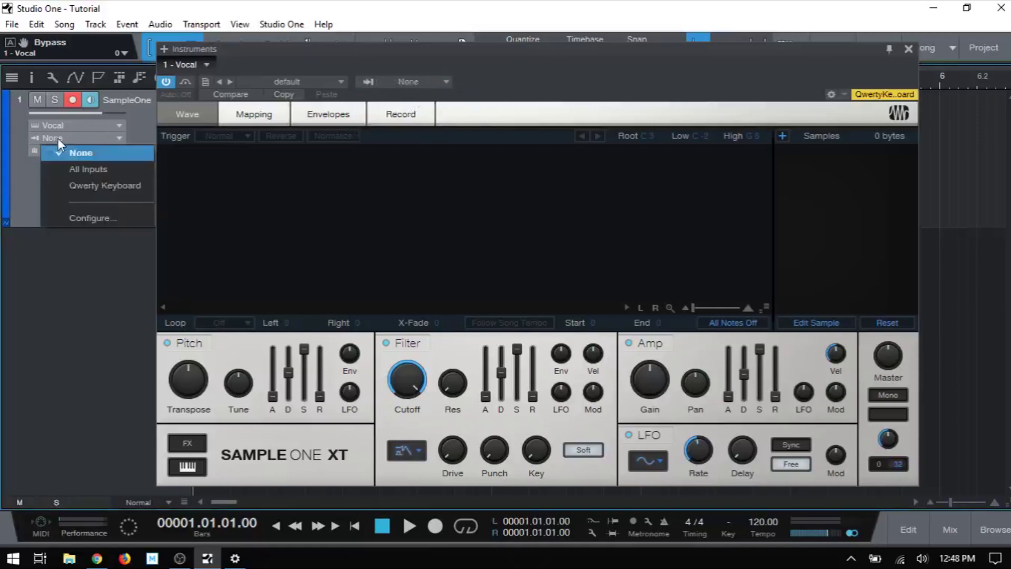
left_click(75, 187)
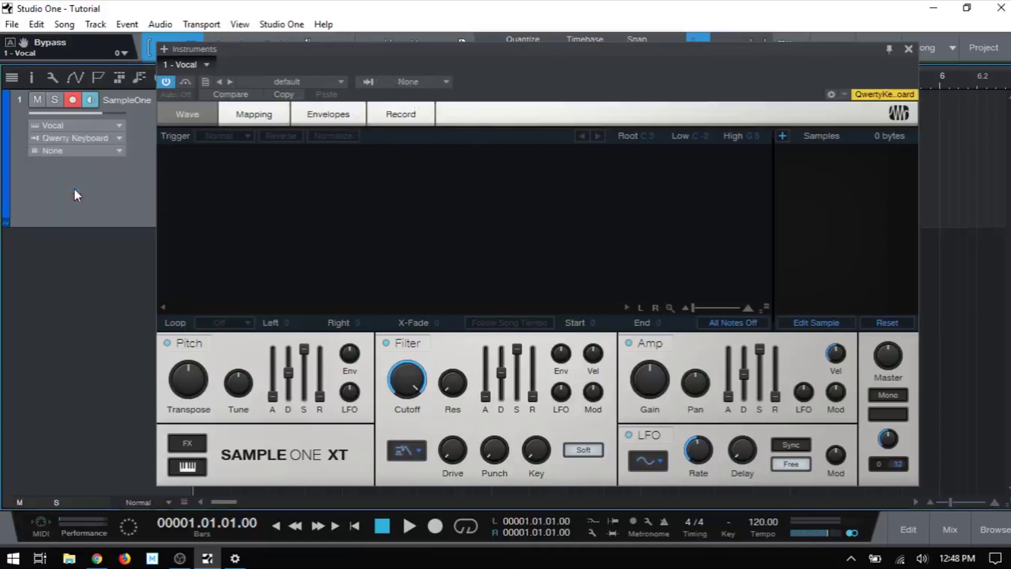
left_click(180, 95)
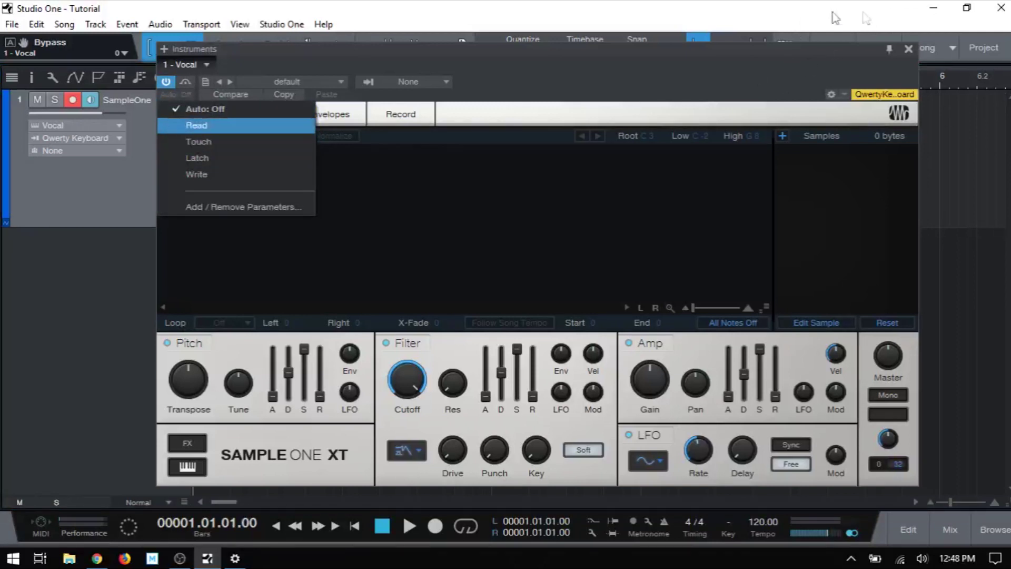
left_click(543, 75)
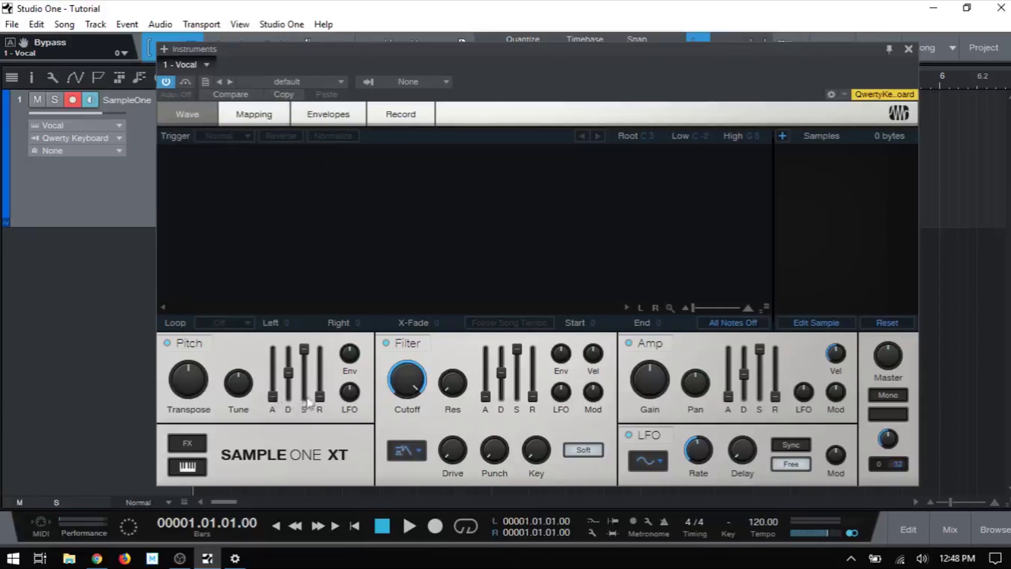
mouse_move(317, 399)
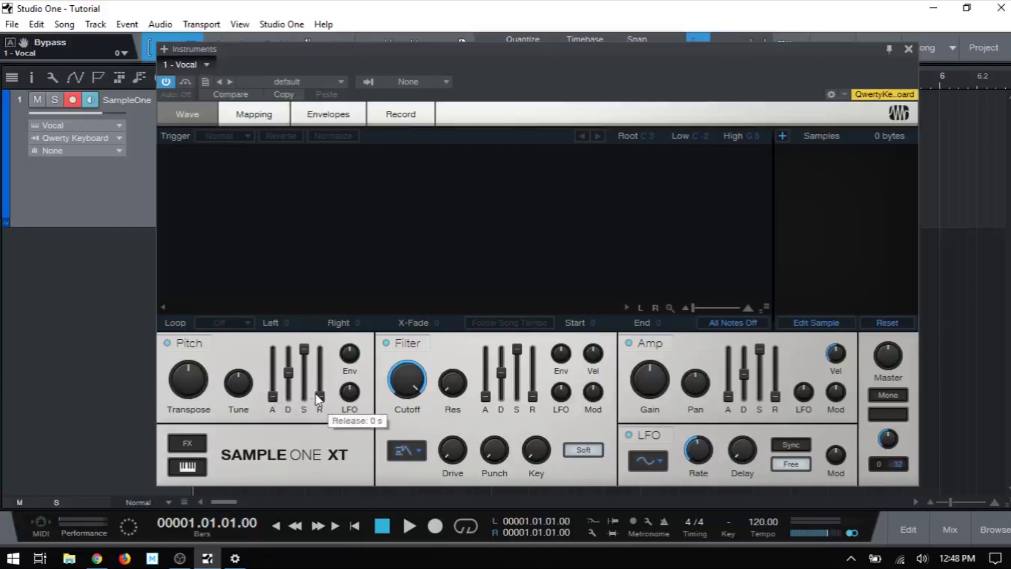
mouse_move(272, 402)
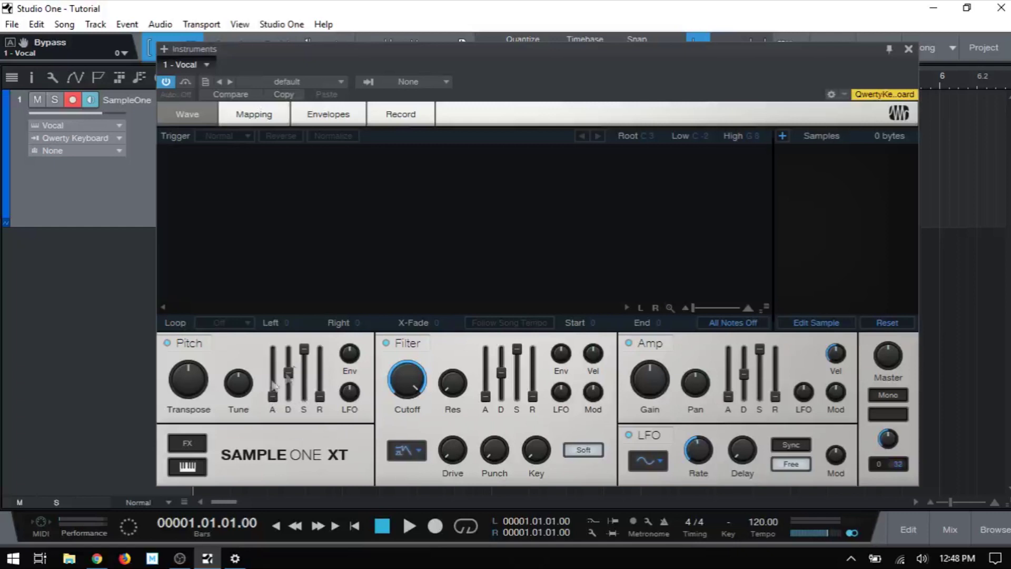
left_click_drag(273, 396, 276, 372)
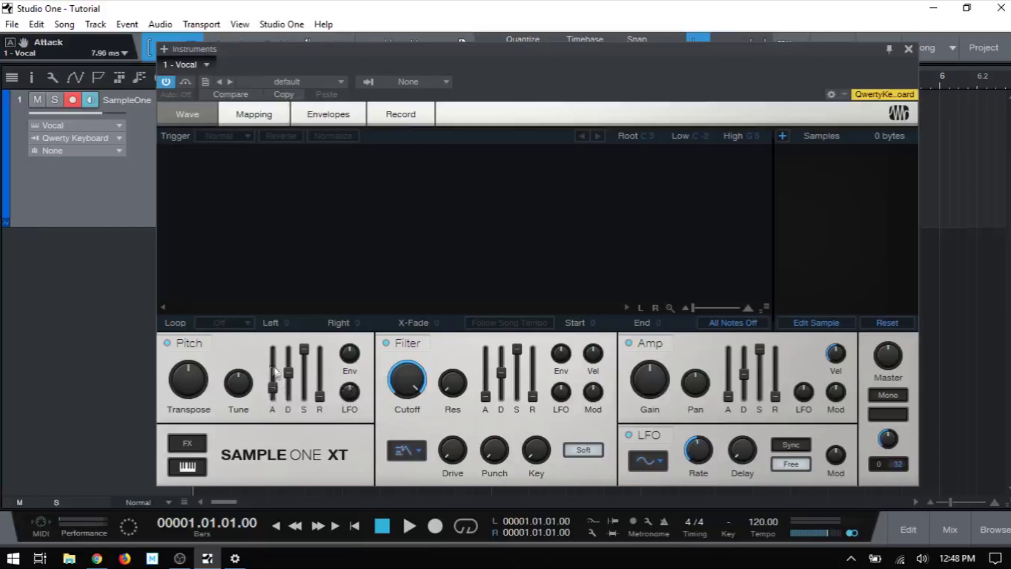
left_click_drag(485, 396, 484, 351)
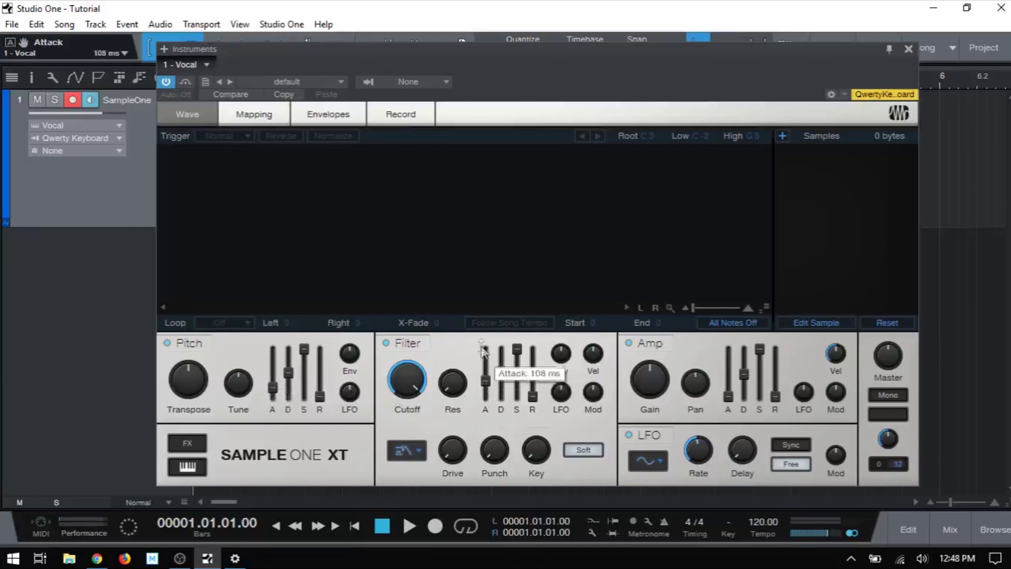
left_click_drag(728, 396, 716, 224)
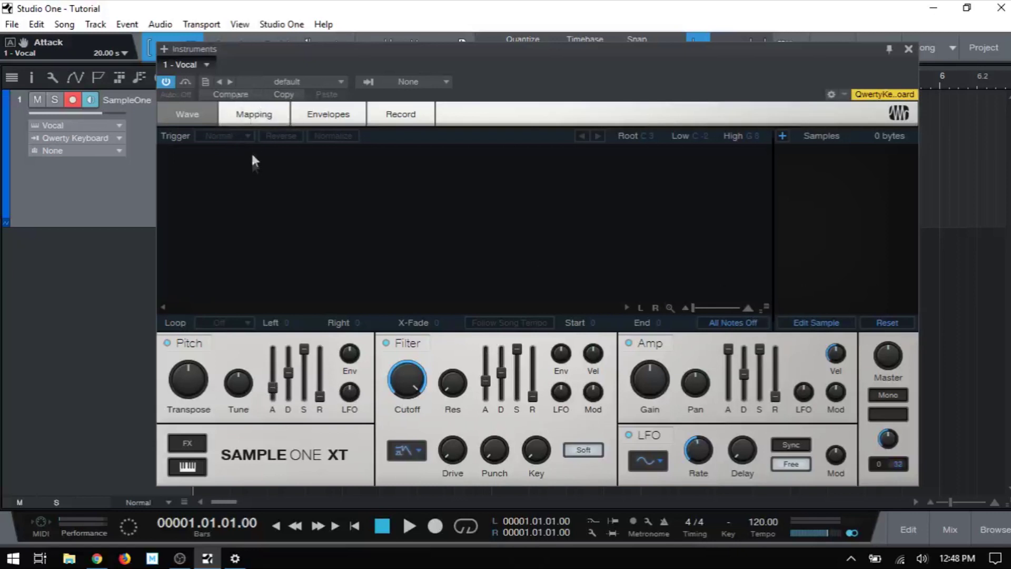
left_click(231, 95)
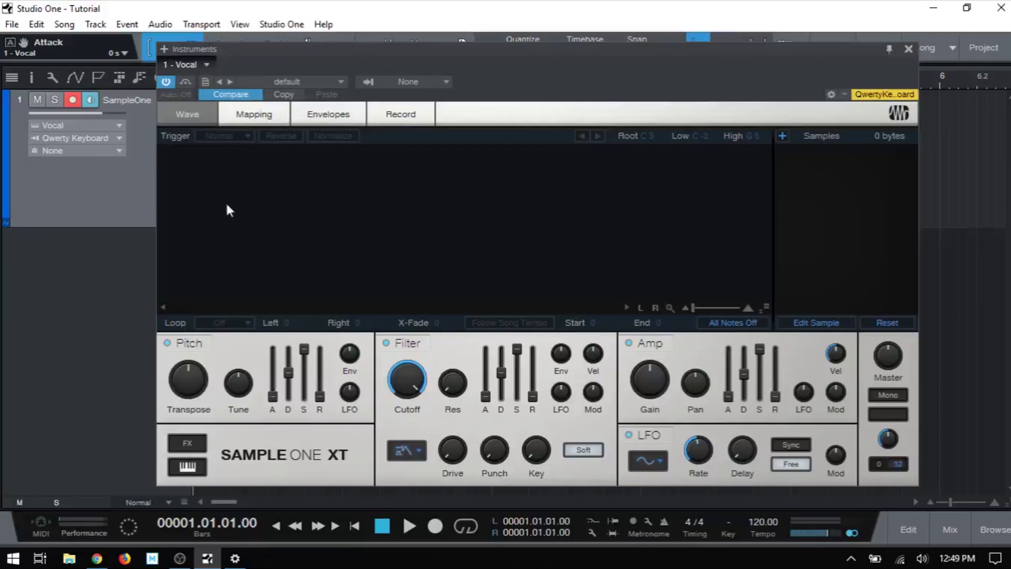
left_click(232, 97)
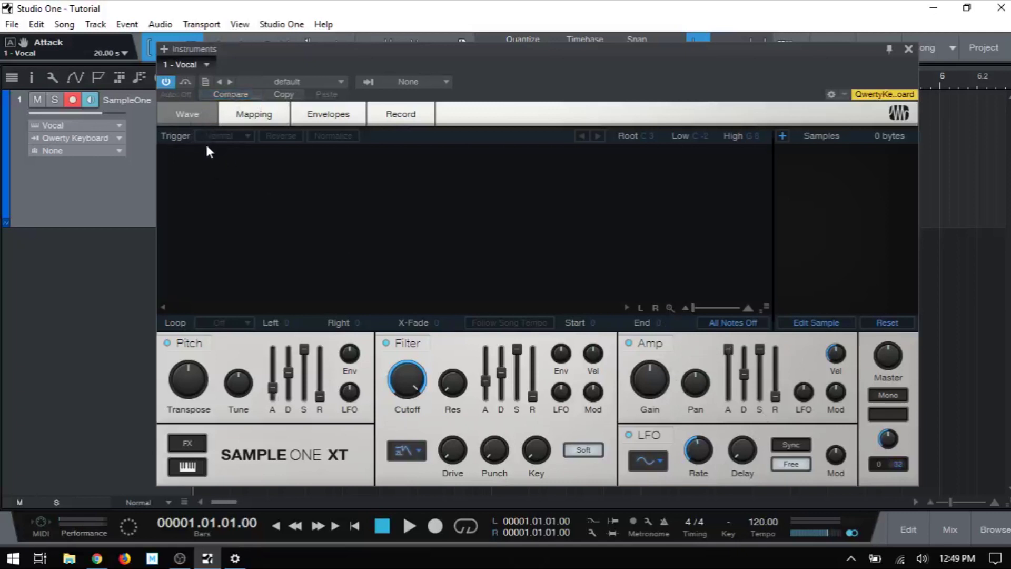
key("ctrl+z")
key("ctrl+z")
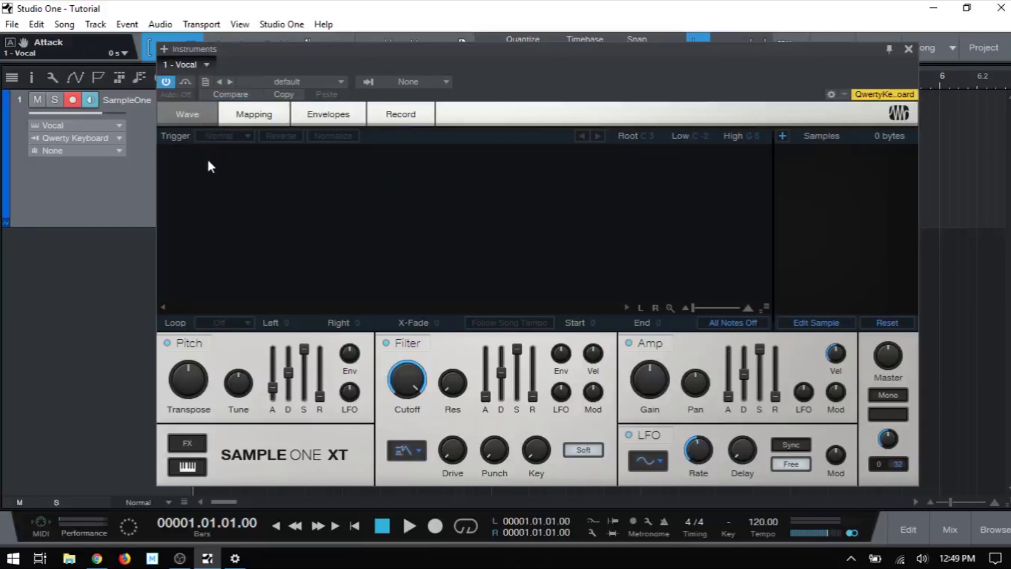
key("ctrl+z")
Show the control link bar, link the Transpose knob, and turn pitch Transpose to -32.
mouse_move(299, 409)
left_click(831, 95)
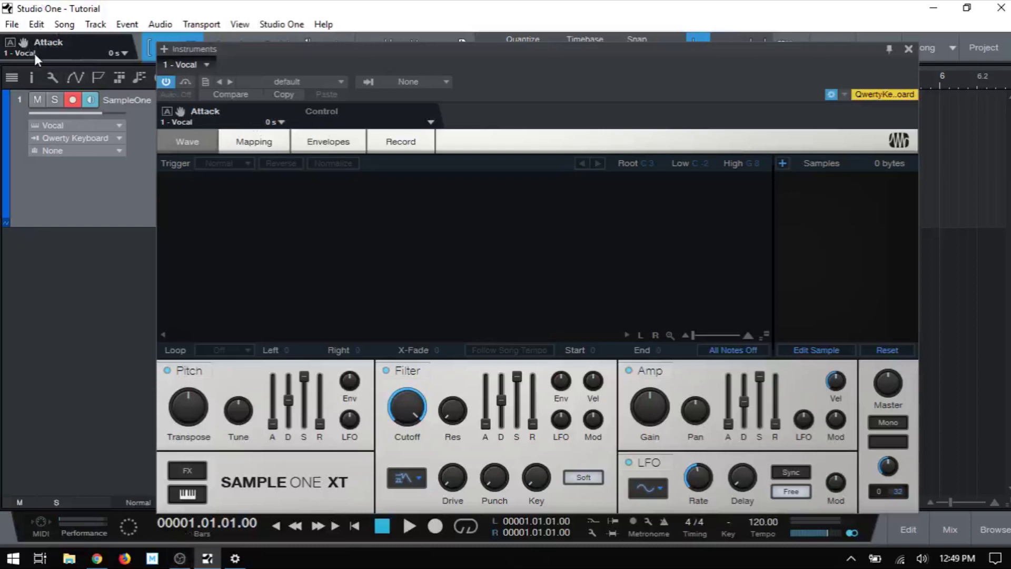
left_click(188, 406)
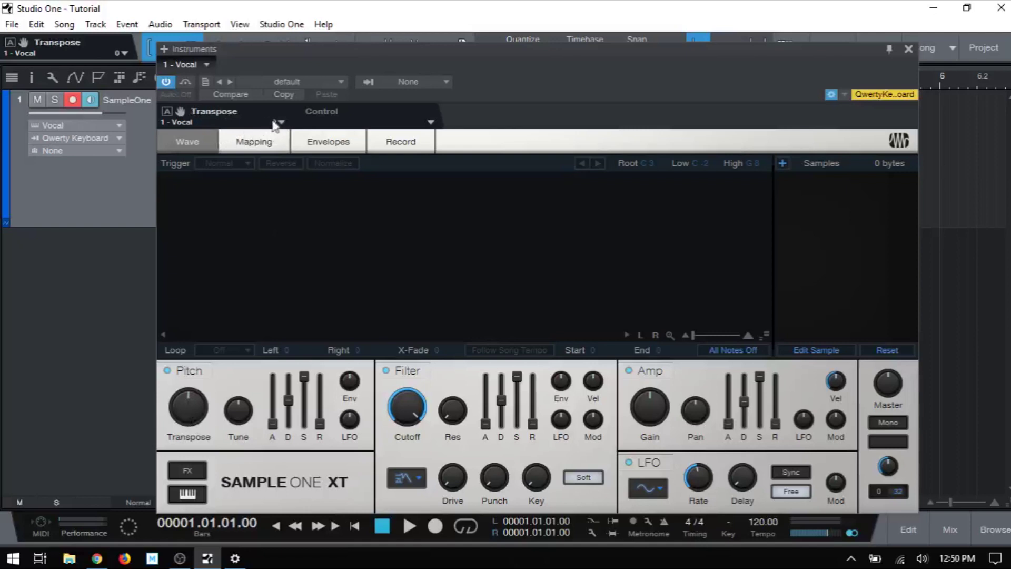
left_click_drag(192, 405, 189, 451)
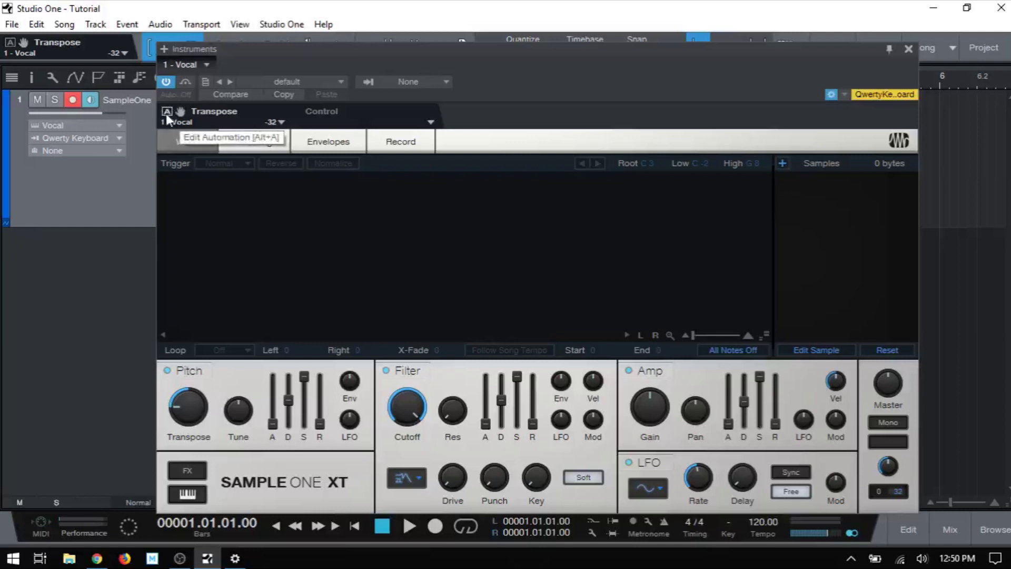
left_click_drag(422, 54, 498, 55)
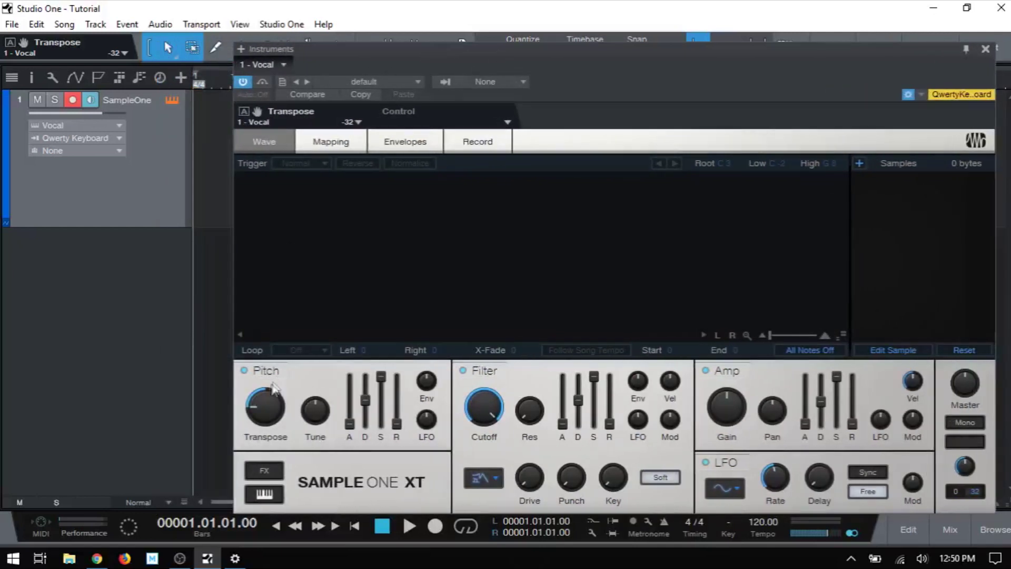
Create a Tune automation lane with points near bars 3.4 and 4.2.
left_click(315, 412)
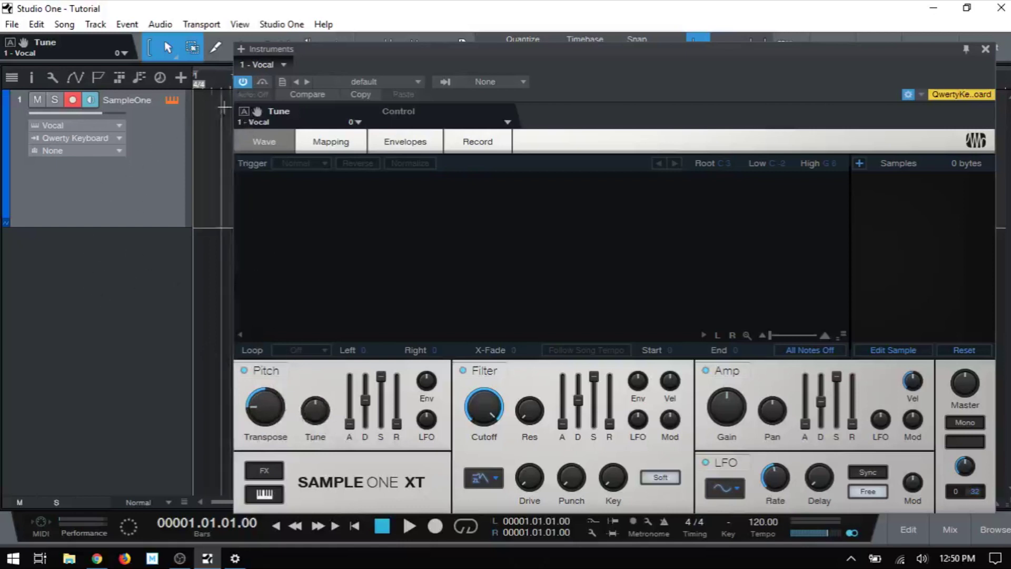
left_click(245, 113)
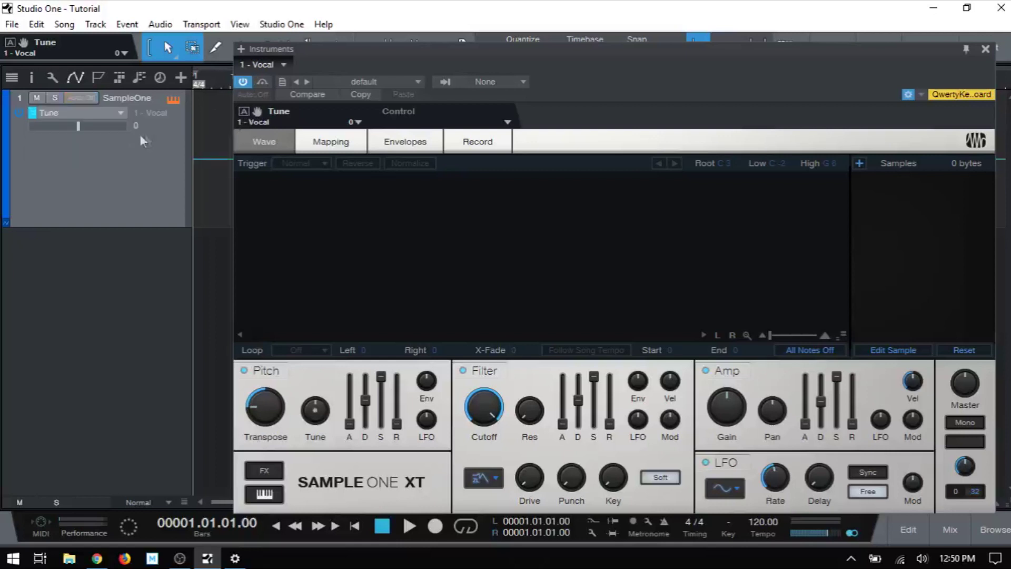
left_click_drag(599, 50, 596, 233)
left_click(473, 159)
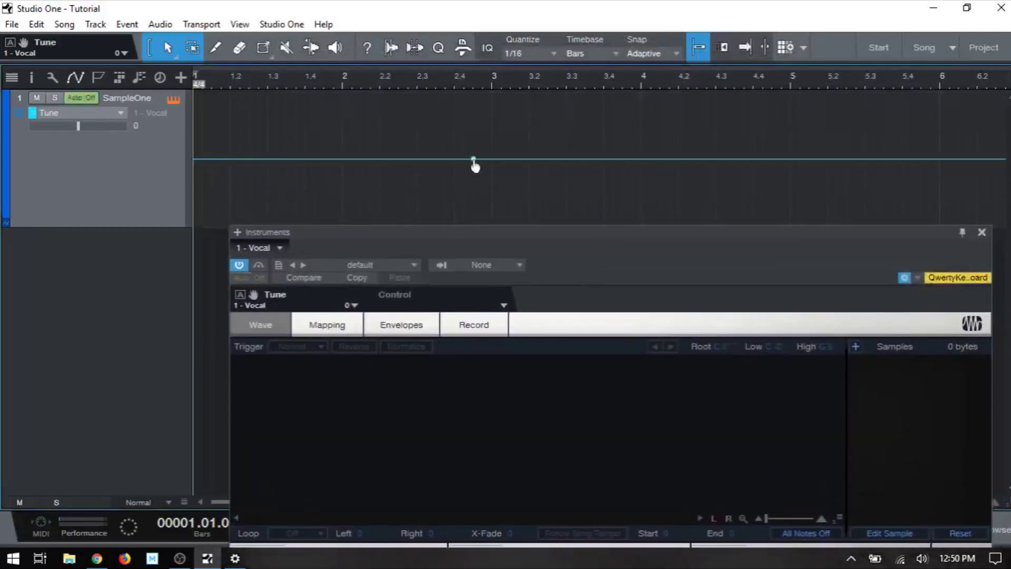
left_click(684, 158)
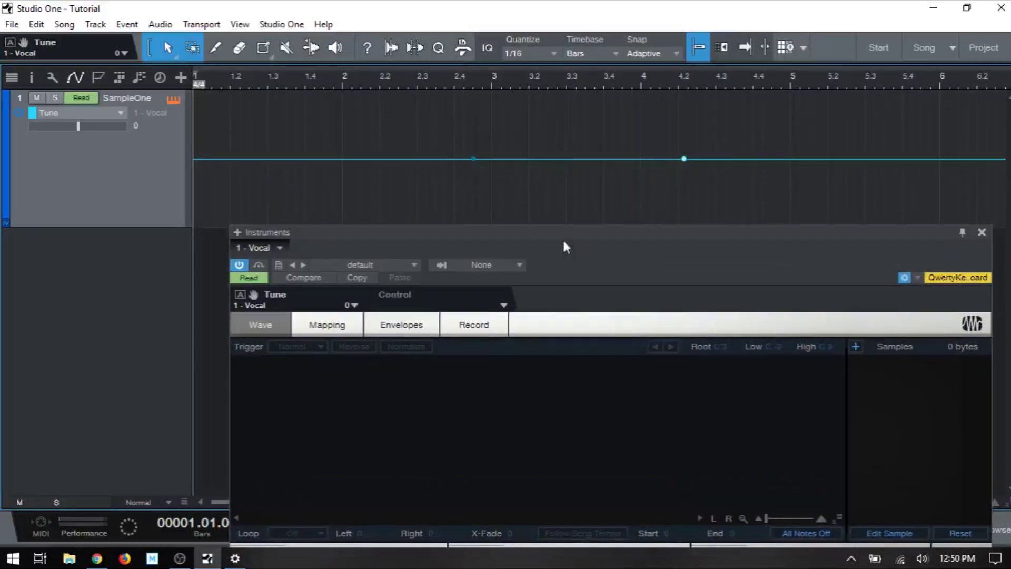
left_click_drag(562, 236, 541, 93)
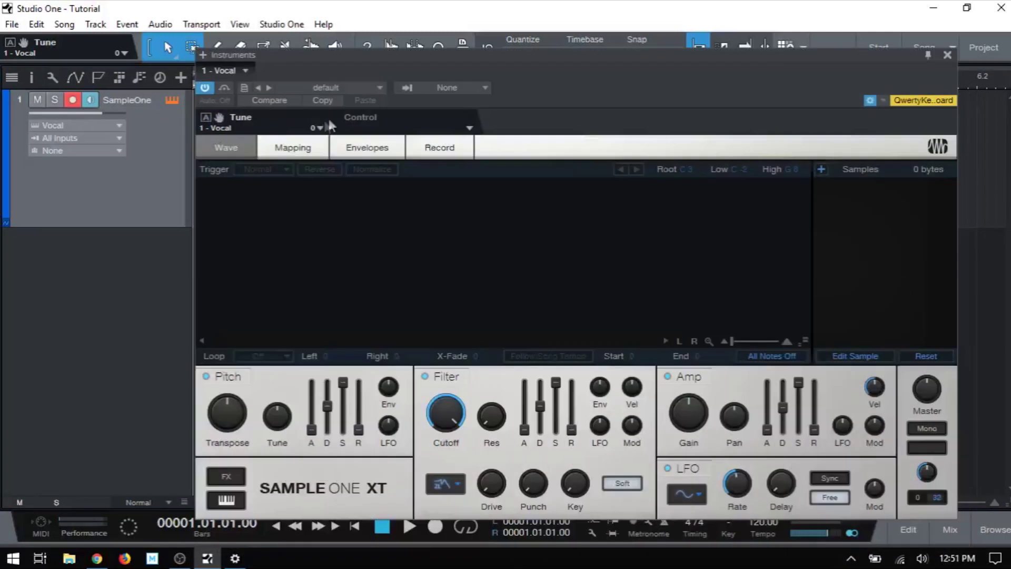
left_click(320, 127)
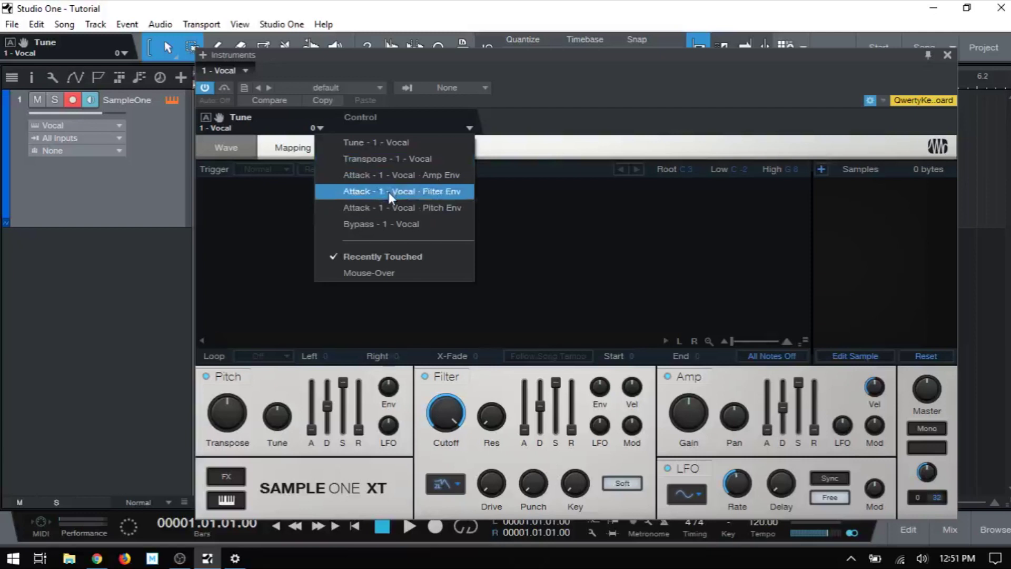
left_click(563, 111)
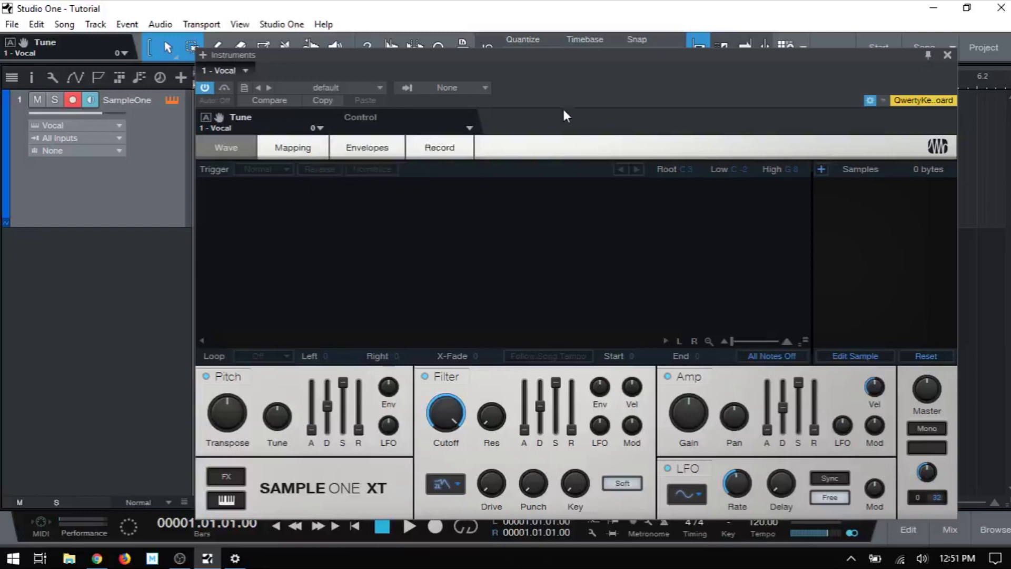
left_click(469, 127)
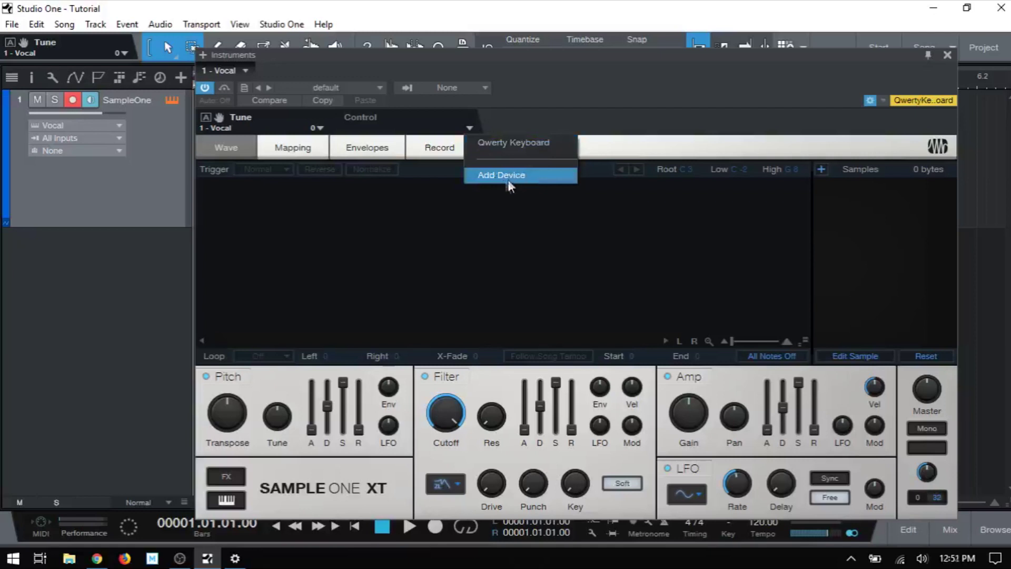
left_click(600, 94)
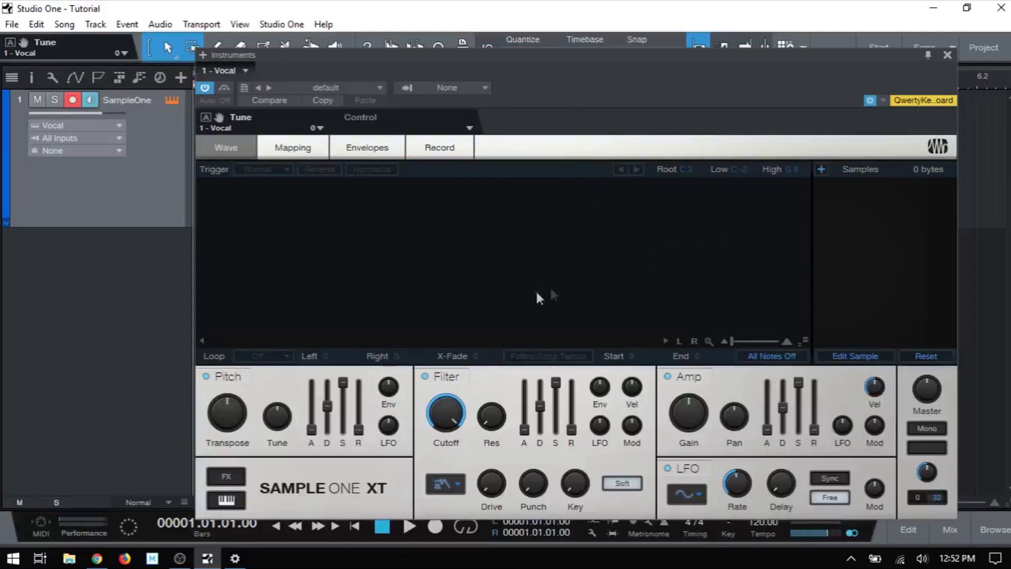
Move the Sample One XT window up-left and switch from Mapping to the Envelopes page.
left_click_drag(585, 55, 533, 35)
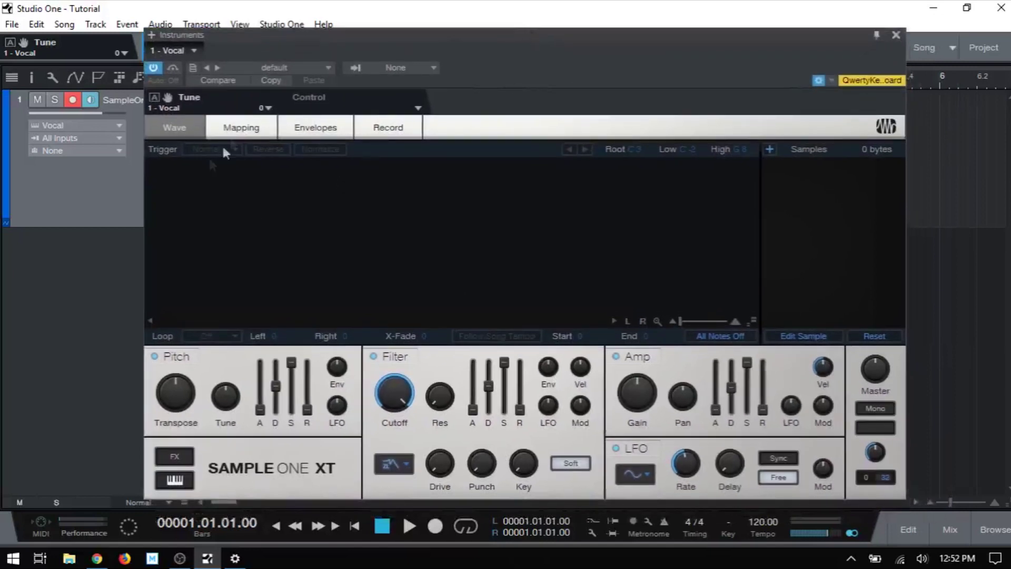
left_click(238, 137)
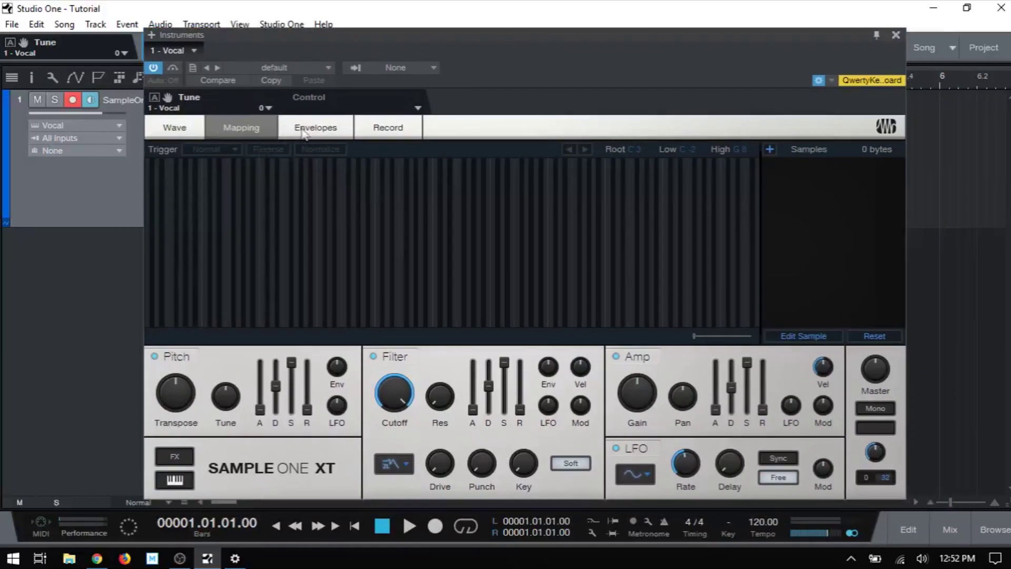
left_click(318, 129)
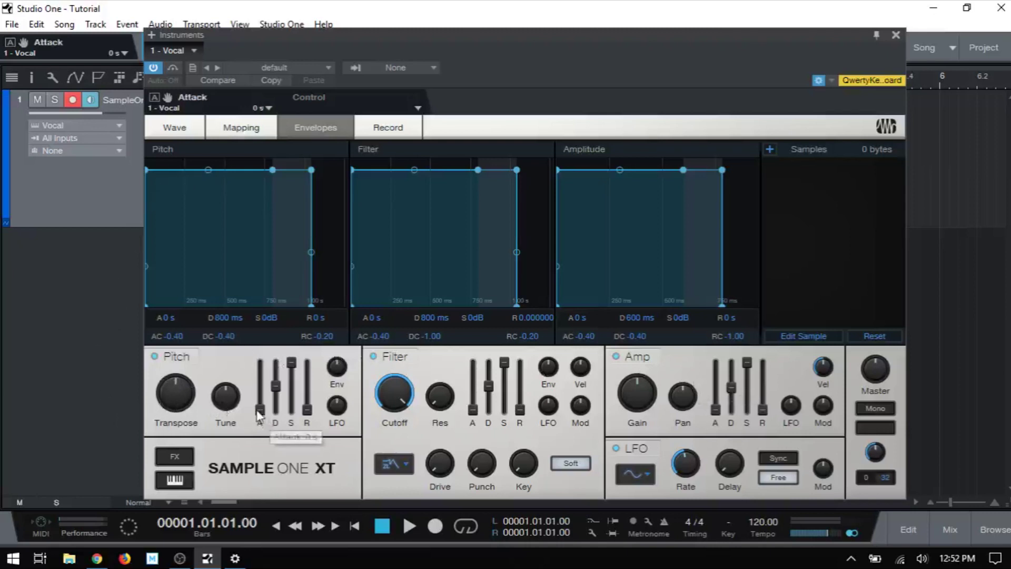
Return the pitch envelope attack to 0 s and settle its sustain at -0.2 dB.
left_click_drag(259, 414, 259, 387)
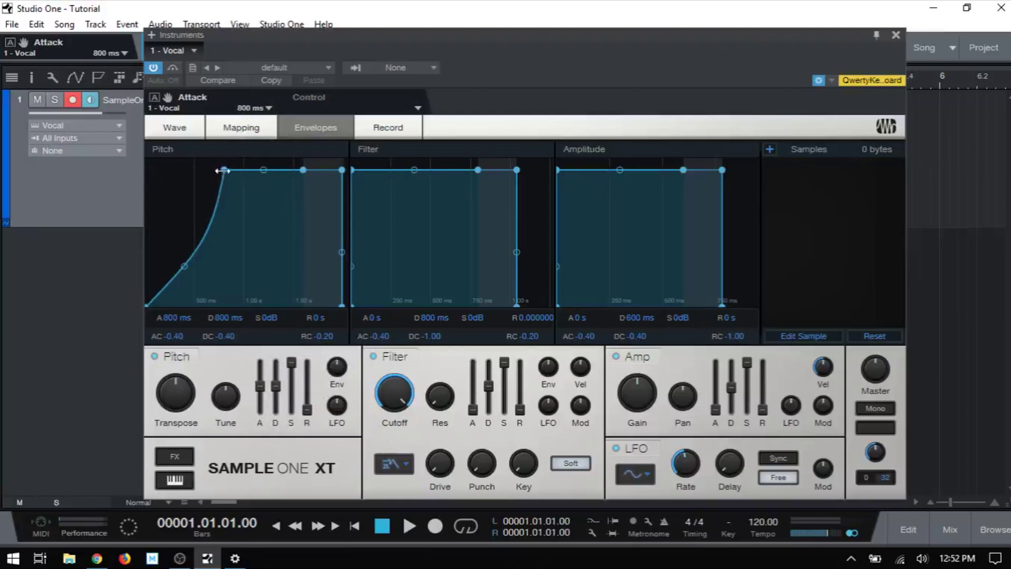
left_click_drag(223, 170, 136, 164)
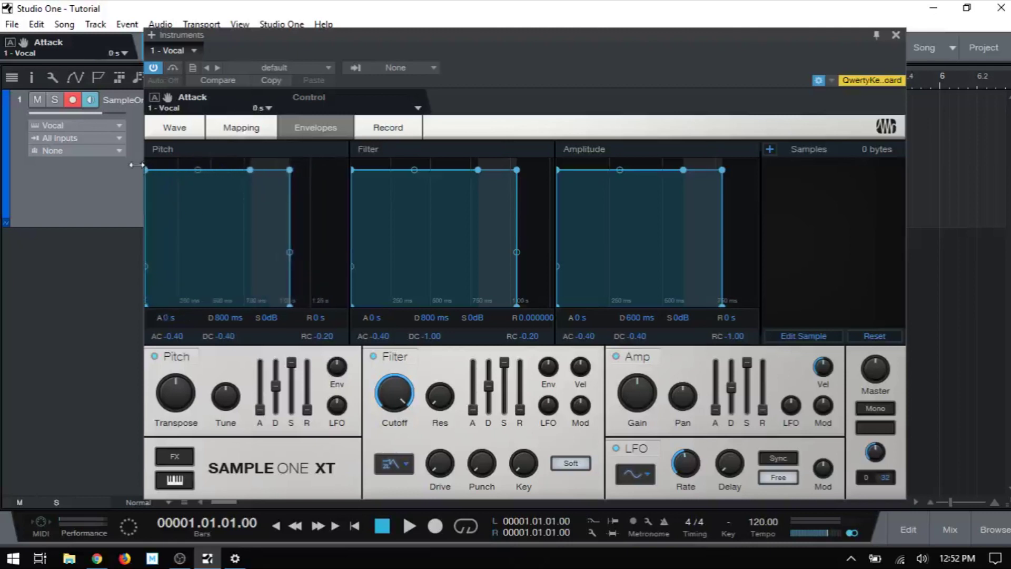
left_click_drag(289, 170, 289, 227)
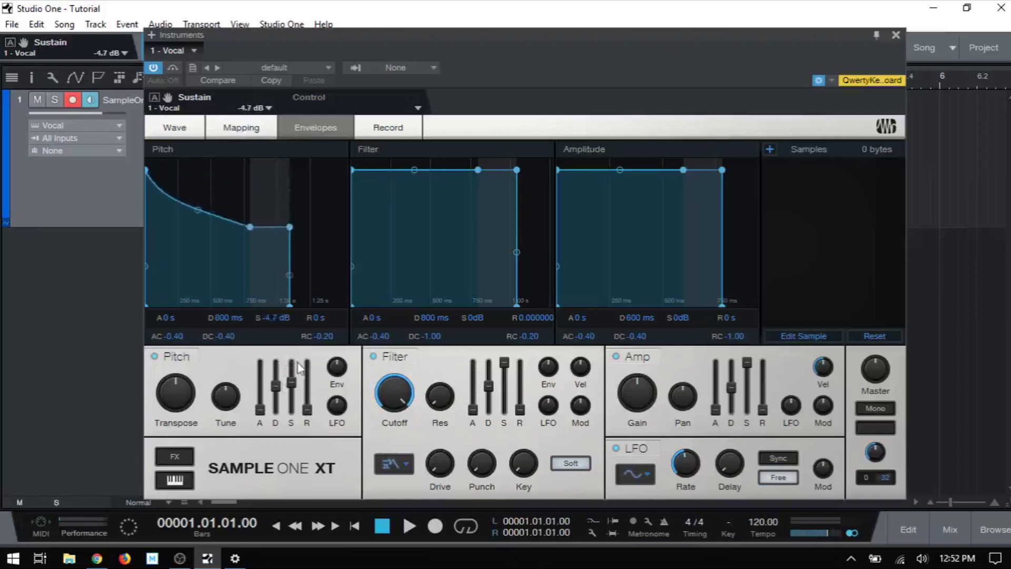
left_click_drag(289, 227, 289, 172)
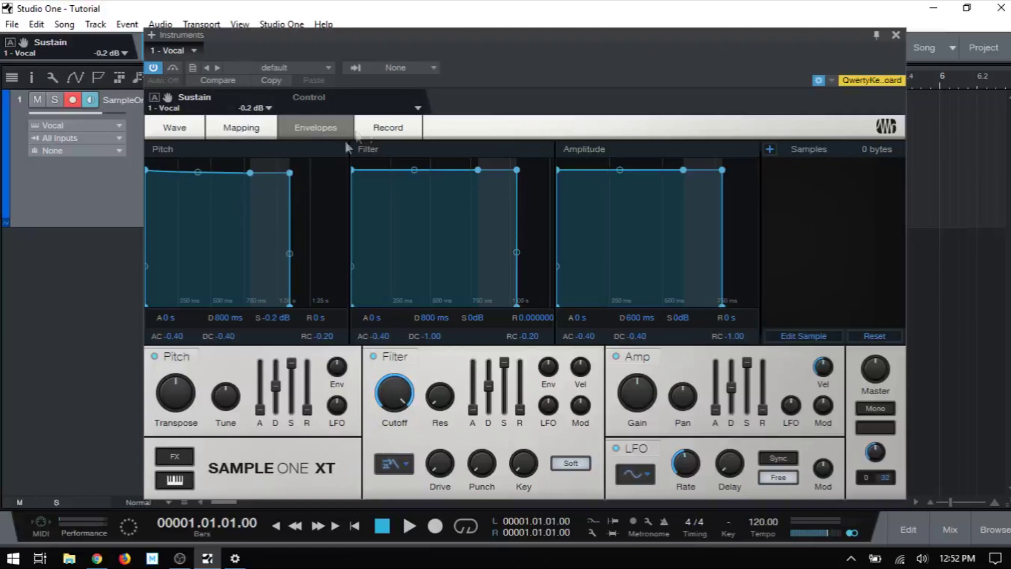
Cycle the skins through yellow, orange and grey to light grey, then show the Wave page.
left_click(395, 131)
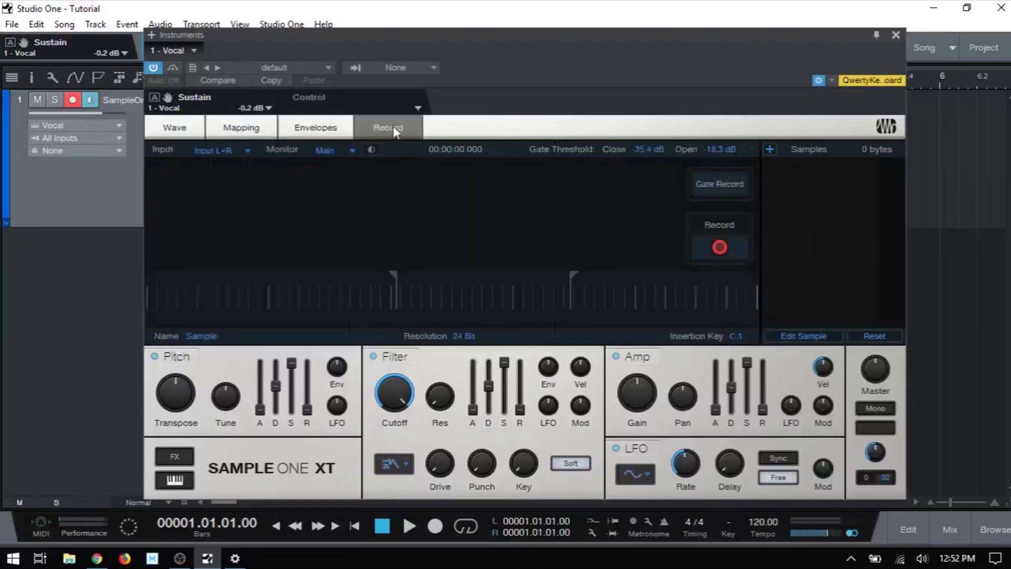
left_click(885, 130)
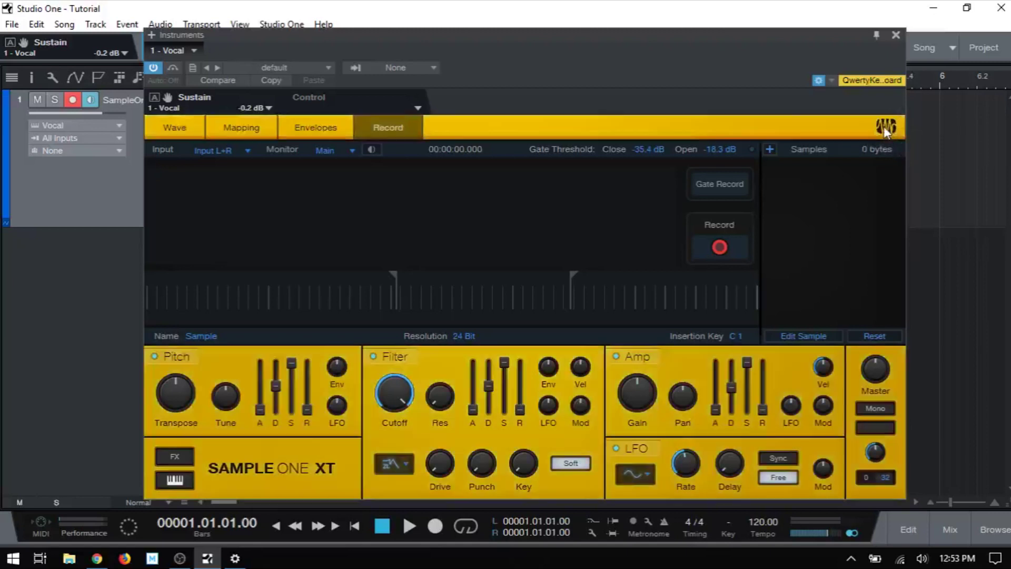
left_click(885, 129)
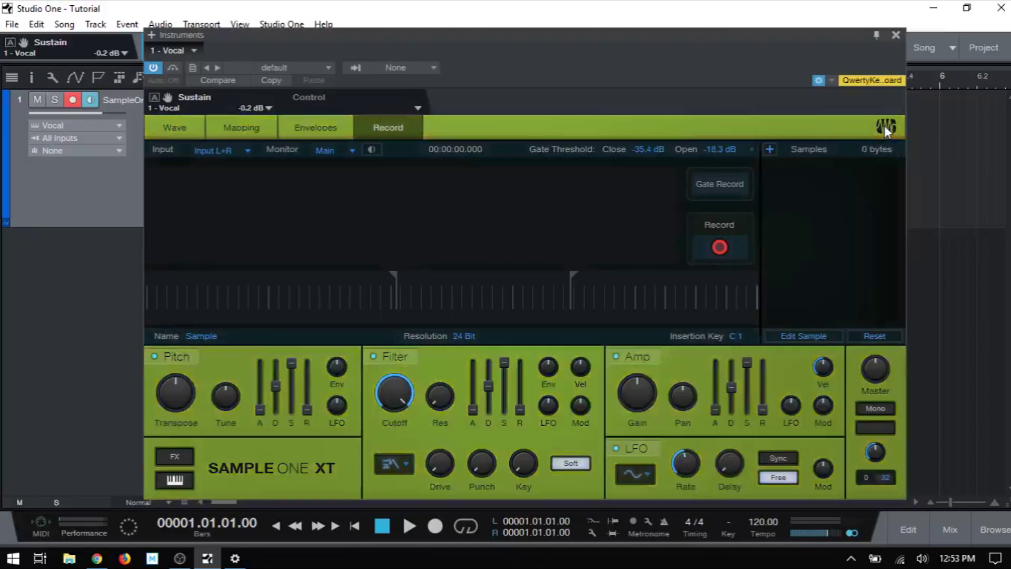
left_click(885, 130)
left_click(885, 129)
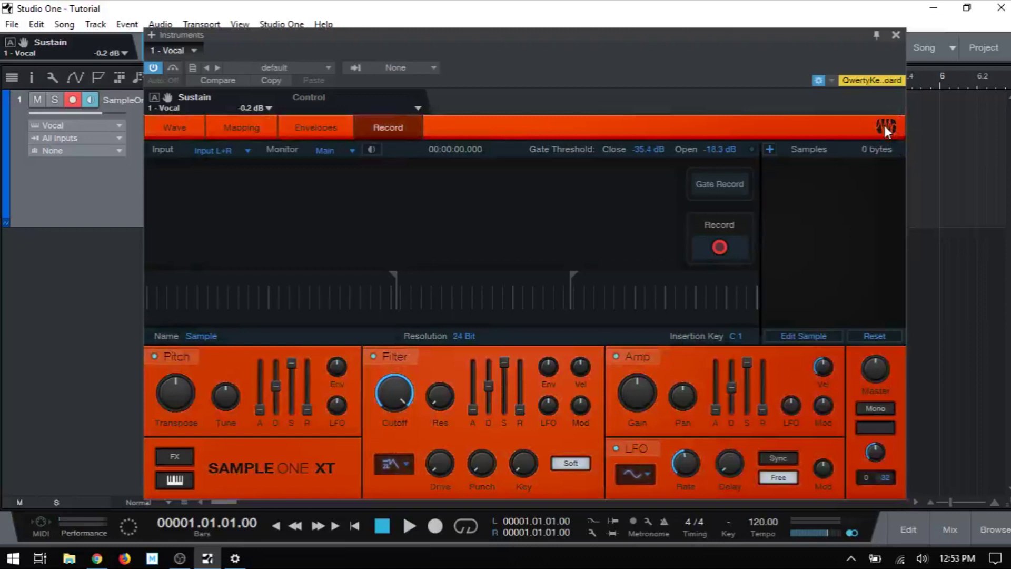
left_click(885, 129)
left_click(885, 130)
left_click(885, 129)
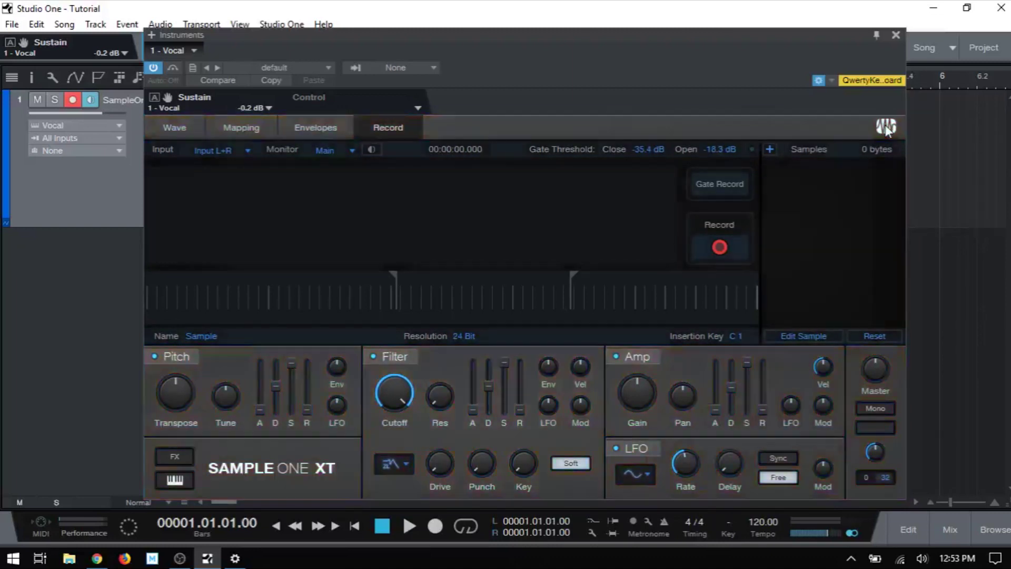
left_click(885, 130)
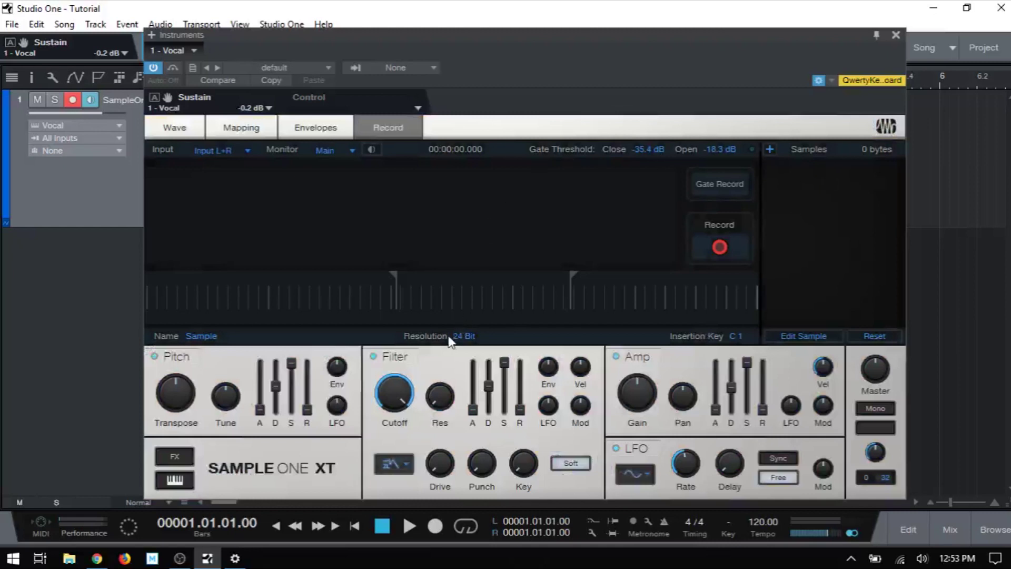
left_click(174, 128)
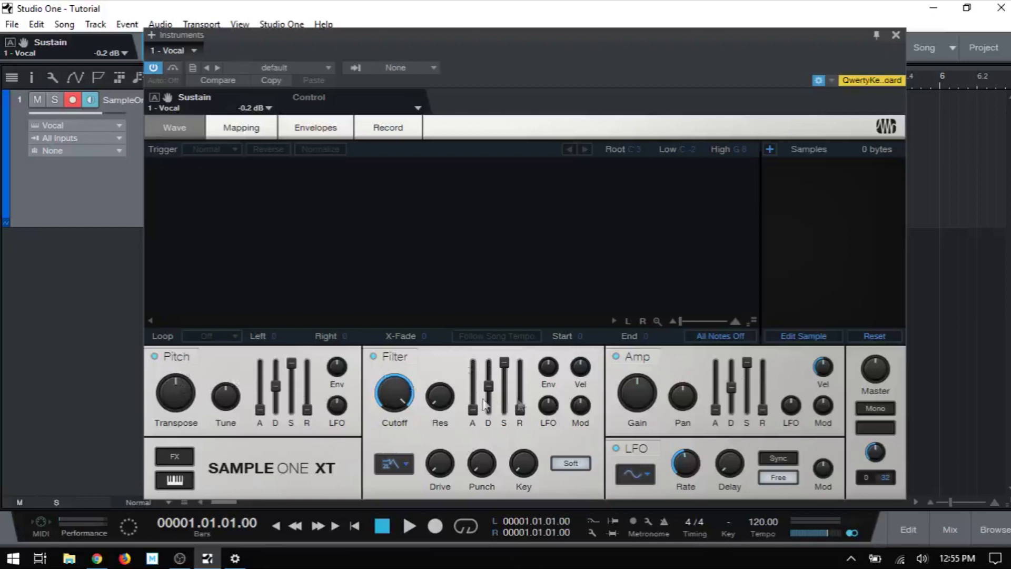
Switch Sample One XT from the Mapping page to the Pitch, Filter and Amplitude envelopes.
left_click(247, 132)
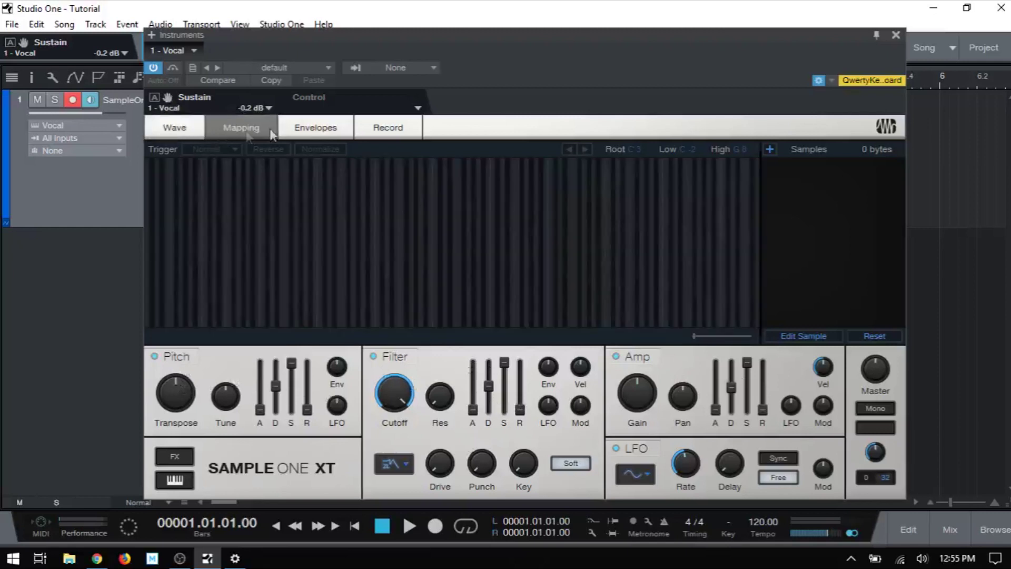
left_click(326, 129)
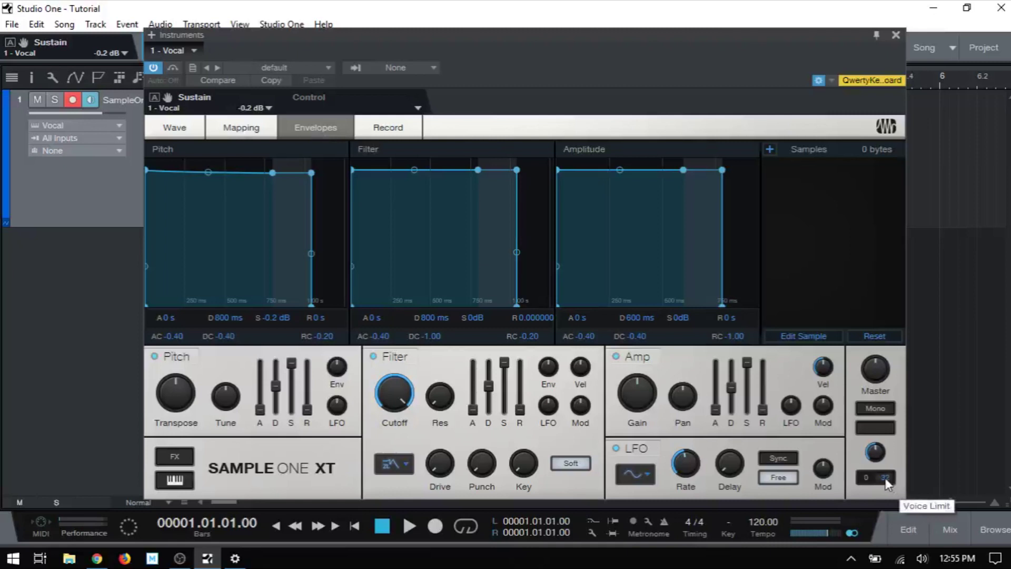
Set Sample One XT's voice limit to 64.
double_click(883, 477)
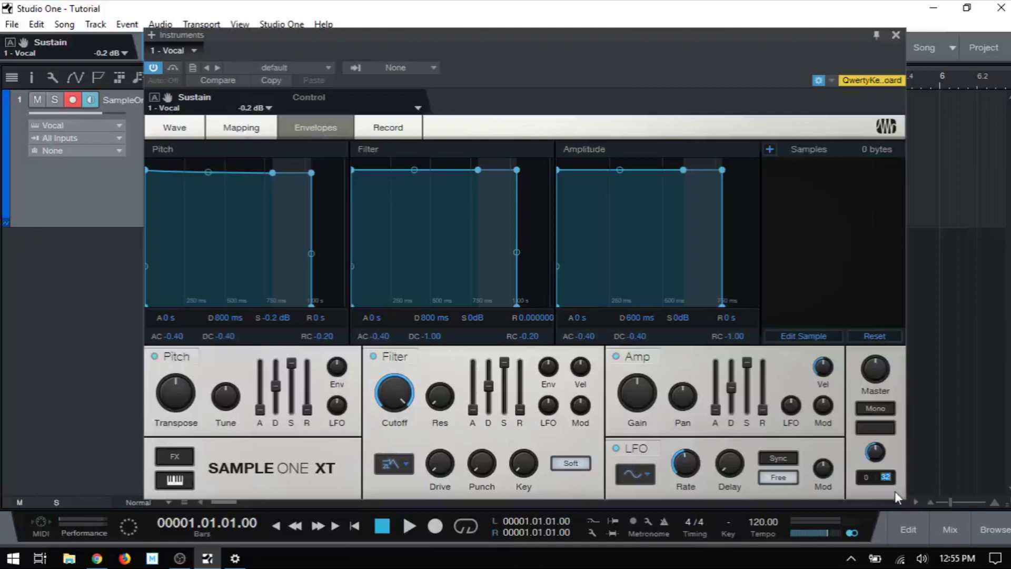
type("64")
key("Return")
Change the voice limit back to 32.
double_click(885, 479)
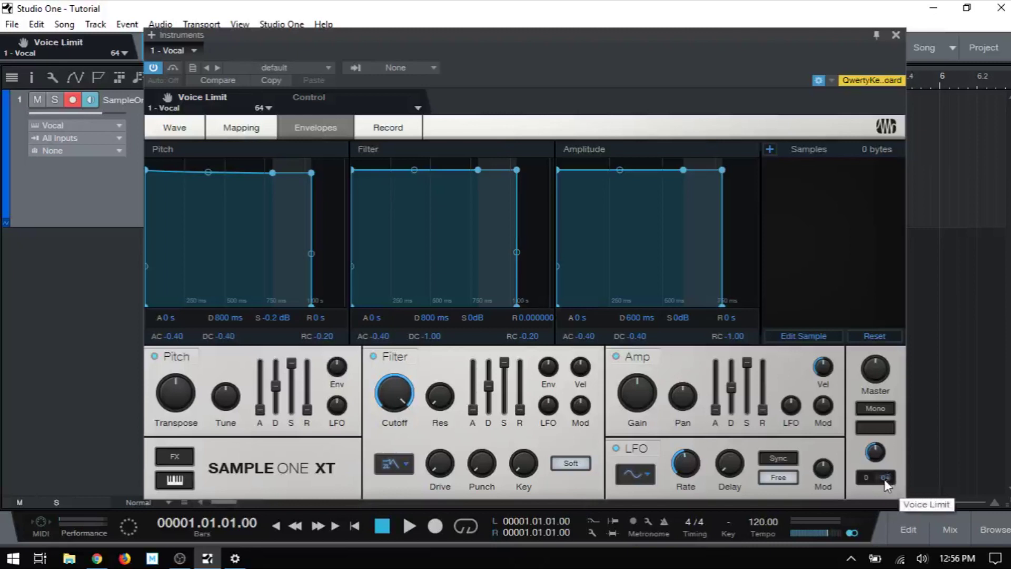
left_click(885, 477)
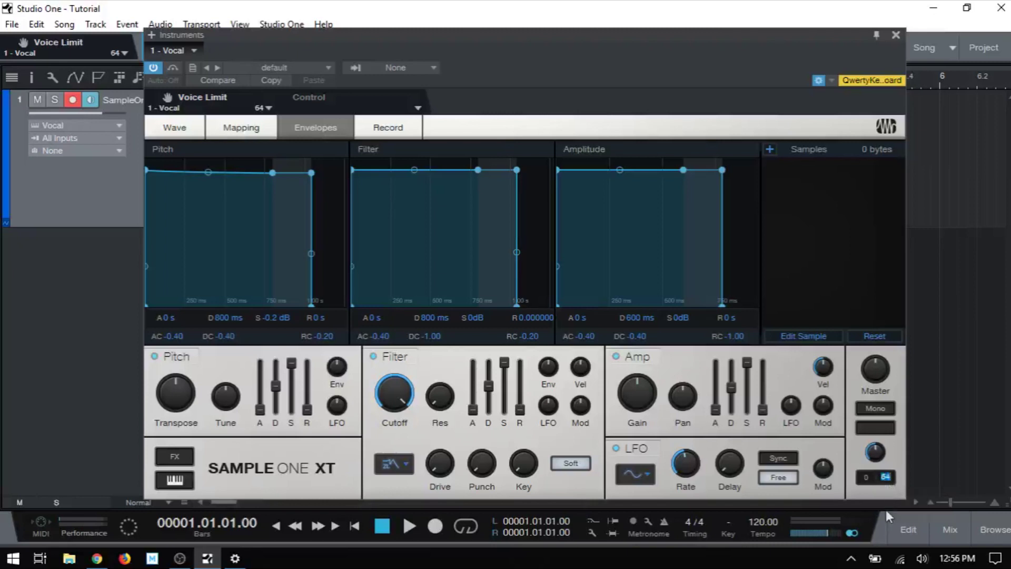
type("32")
key("Return")
Show the on-screen keyboard, raise the instrument window, and play a few notes.
left_click(175, 480)
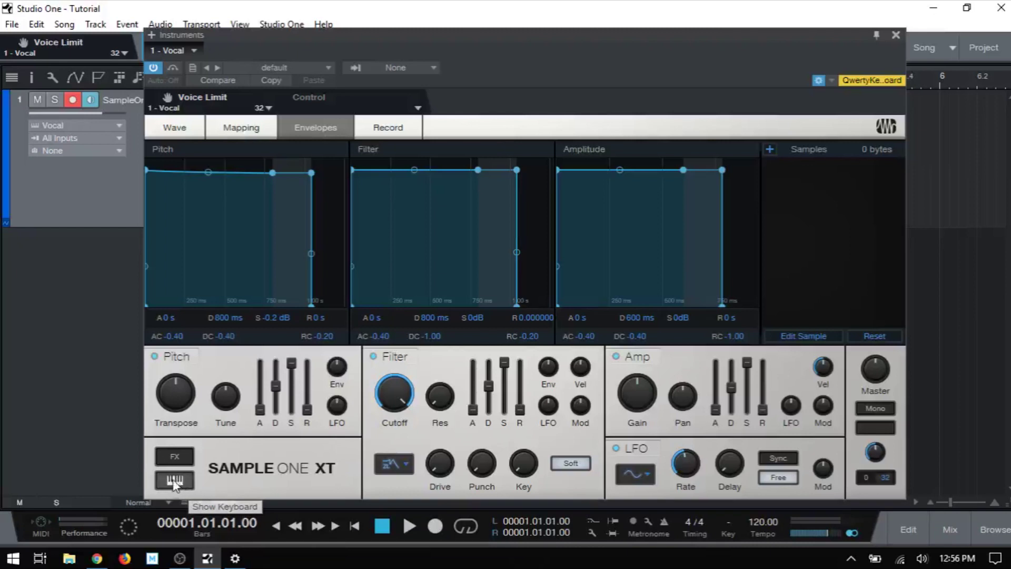
left_click_drag(505, 38, 505, 1)
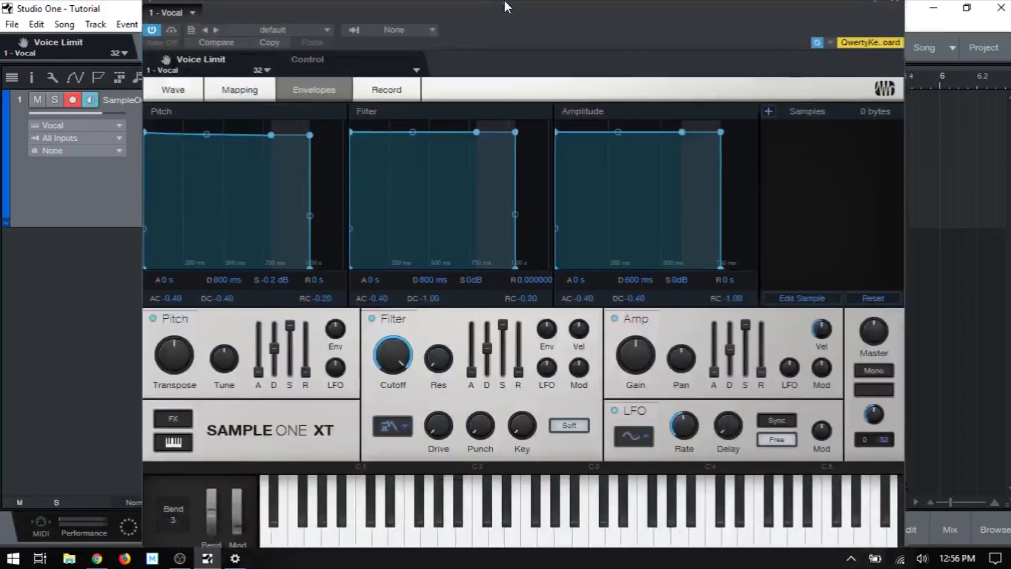
left_click(731, 529)
left_click(647, 529)
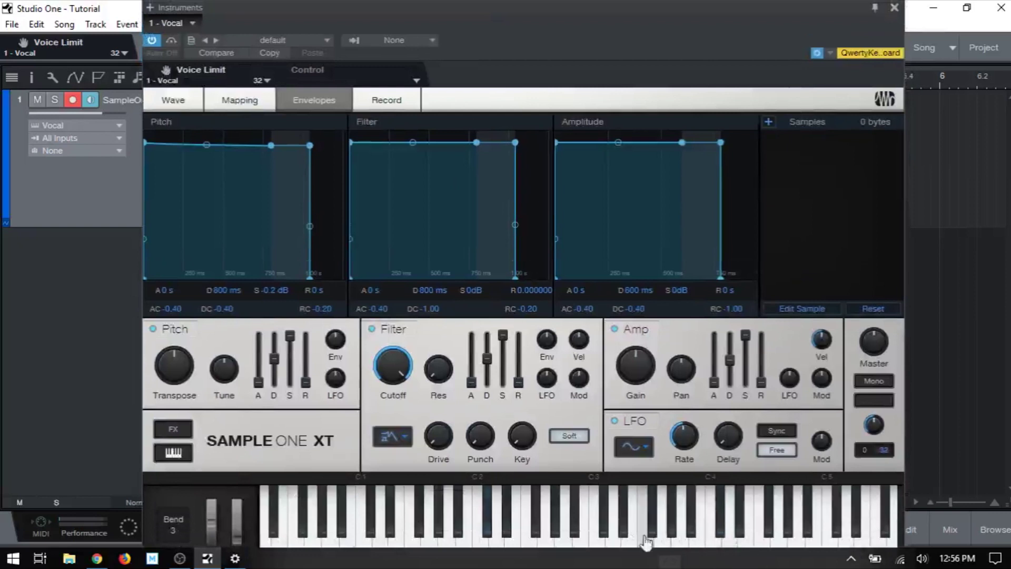
left_click(579, 529)
left_click(516, 532)
Play low notes near B0 and C1, leave Bend at 3, and hide the keyboard.
left_click(363, 532)
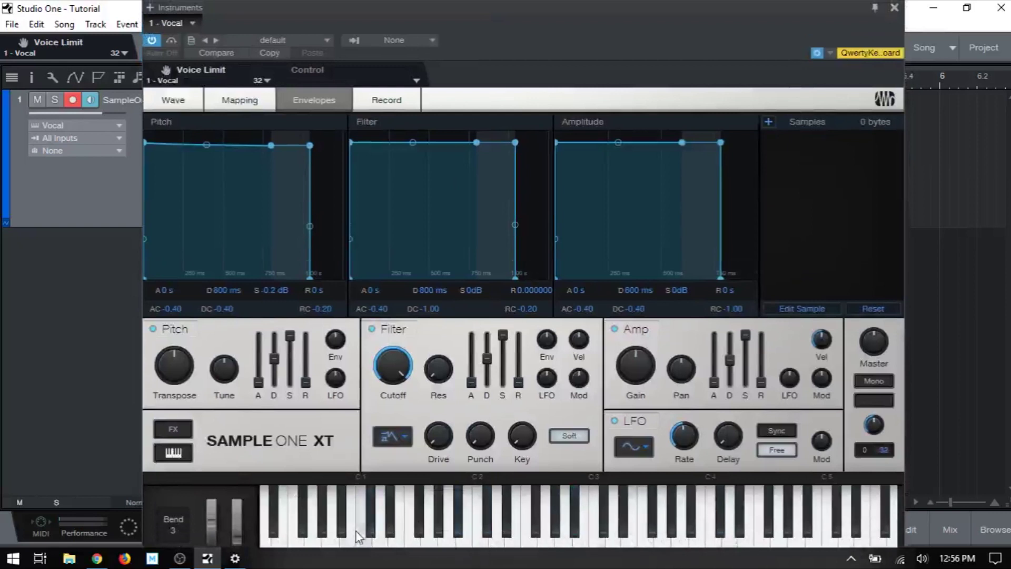
left_click(350, 535)
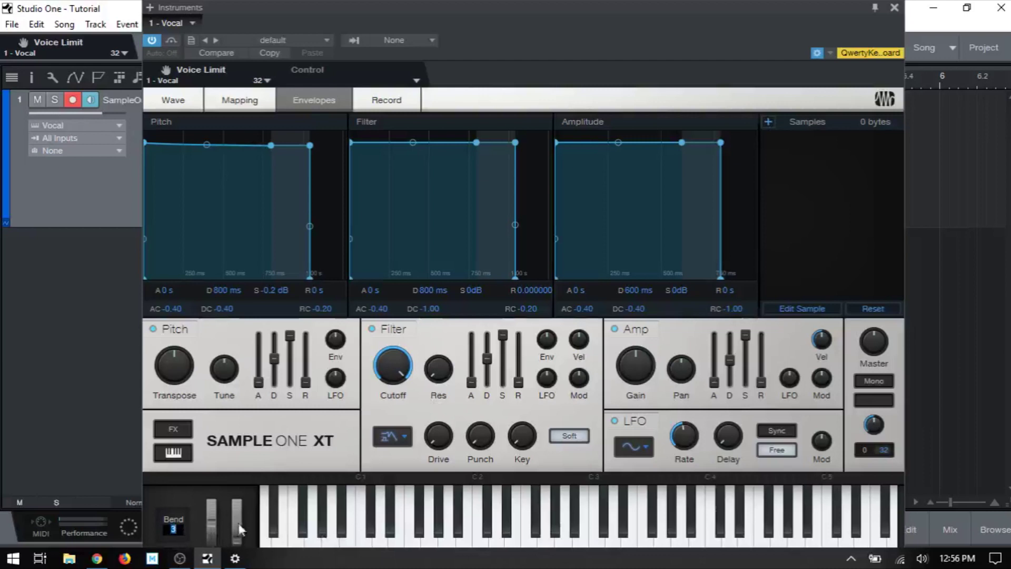
key("Return")
left_click(178, 453)
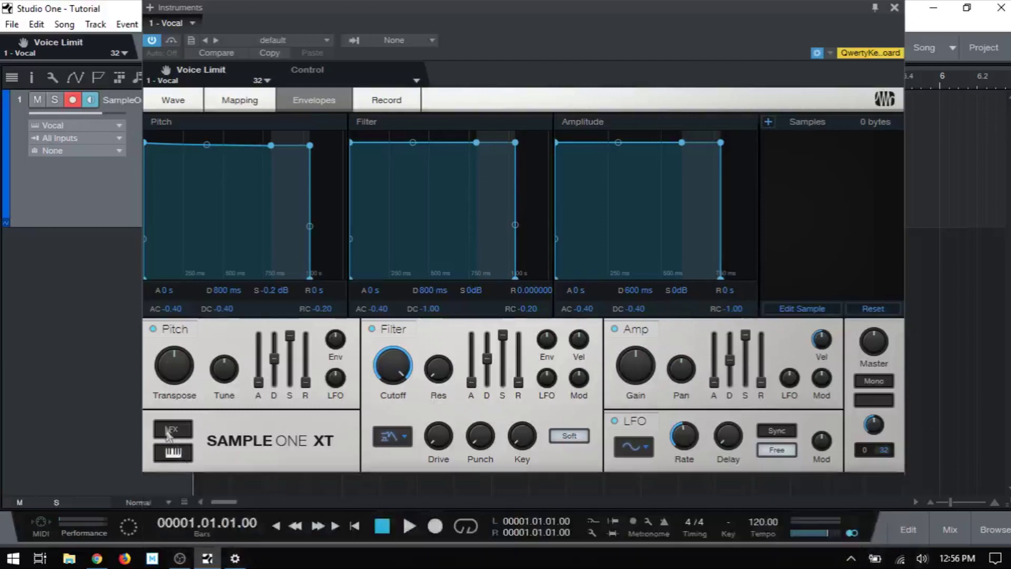
View FX B (Gater, EQ, Distortion, Pan) and FX A, close effects, and lower the window.
left_click(173, 428)
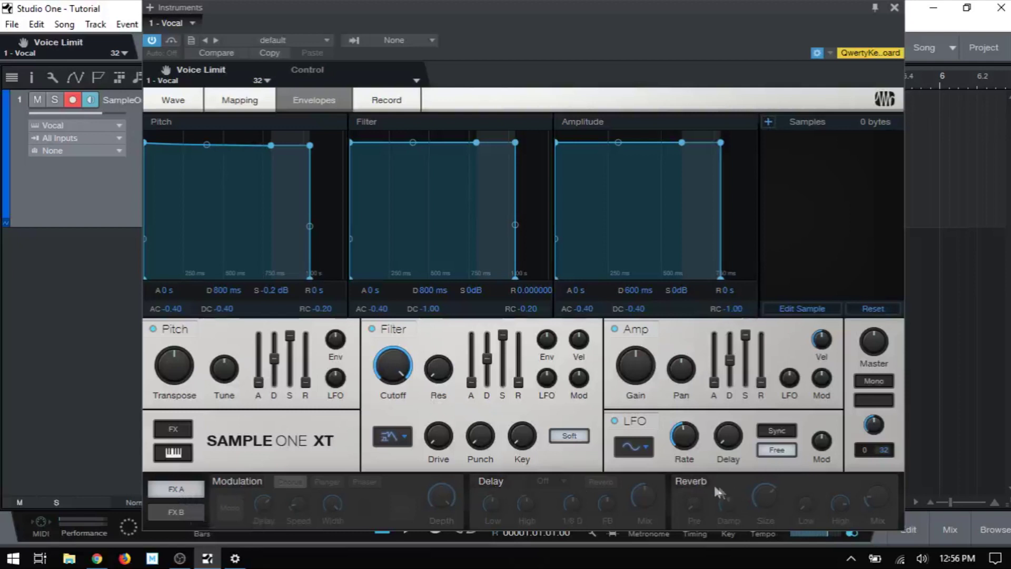
left_click(171, 513)
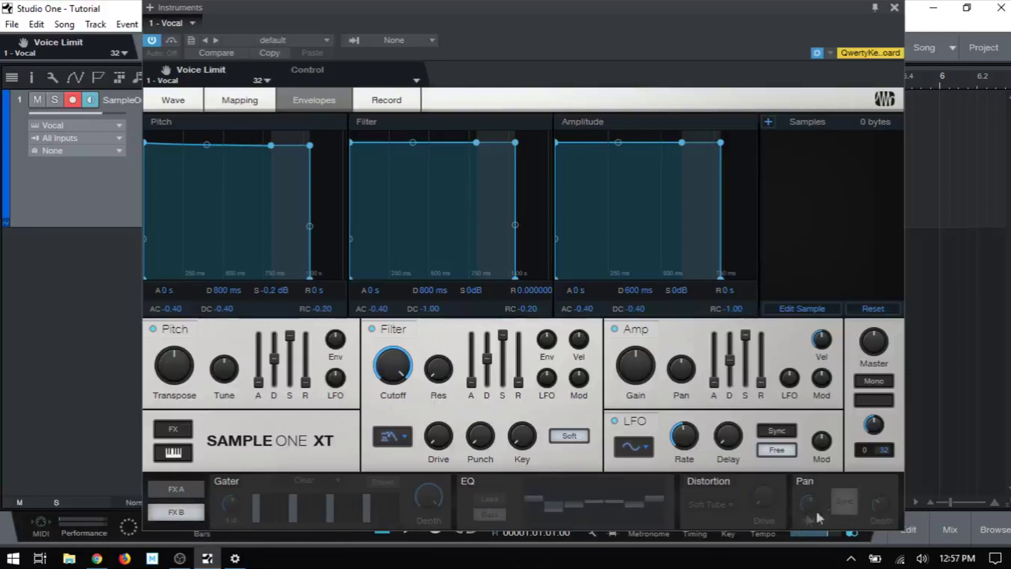
left_click(176, 489)
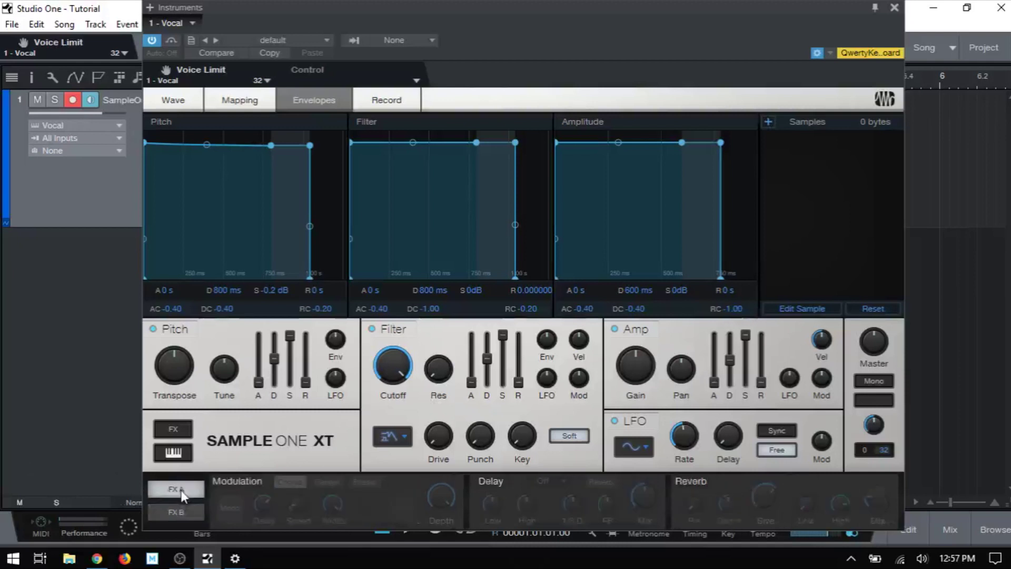
left_click(173, 429)
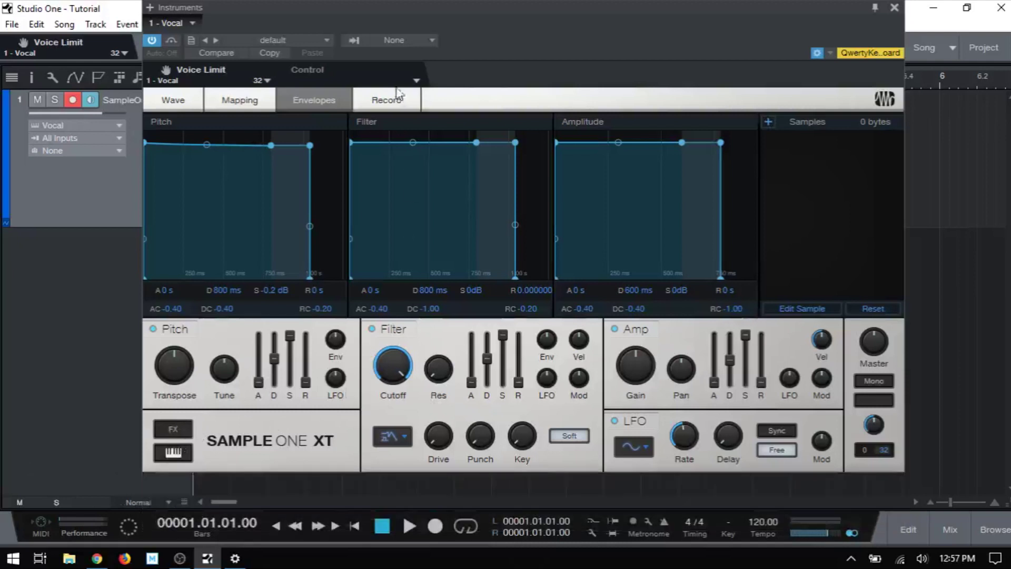
left_click_drag(500, 7, 487, 34)
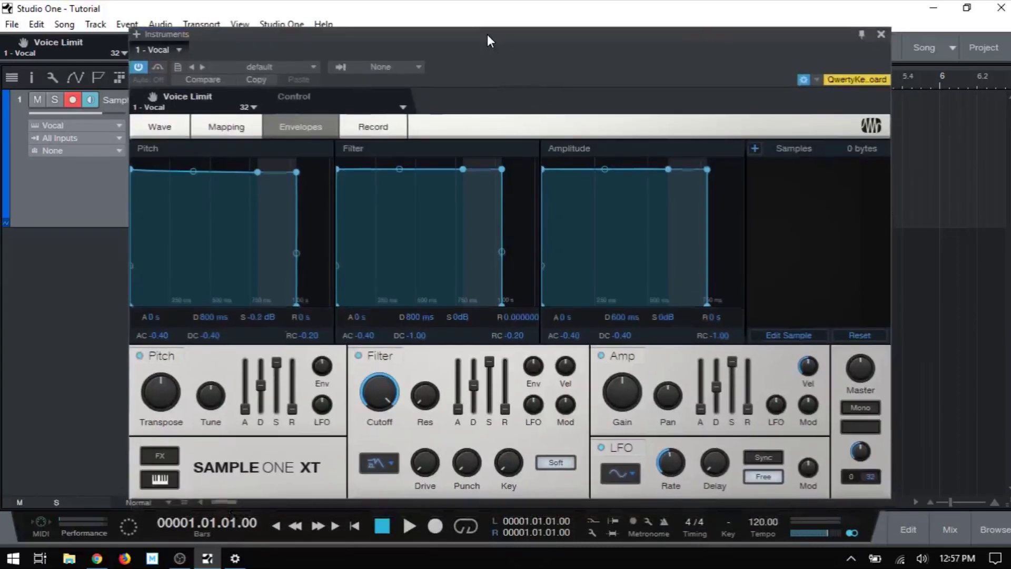
Hide the parameter header, step through Wave, Mapping and Envelopes to the Record page, and toggle FX.
left_click(802, 80)
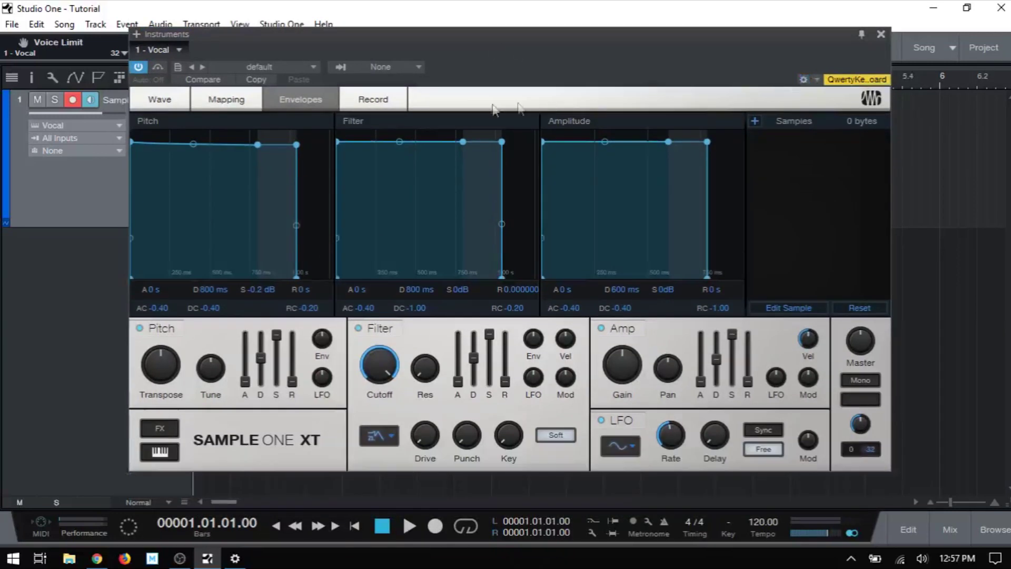
left_click(158, 101)
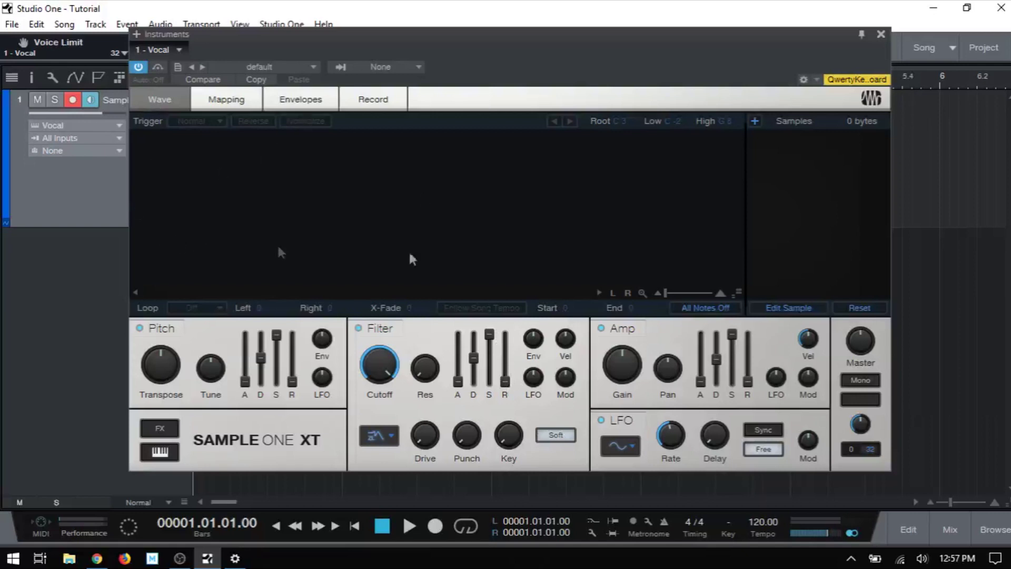
left_click(232, 100)
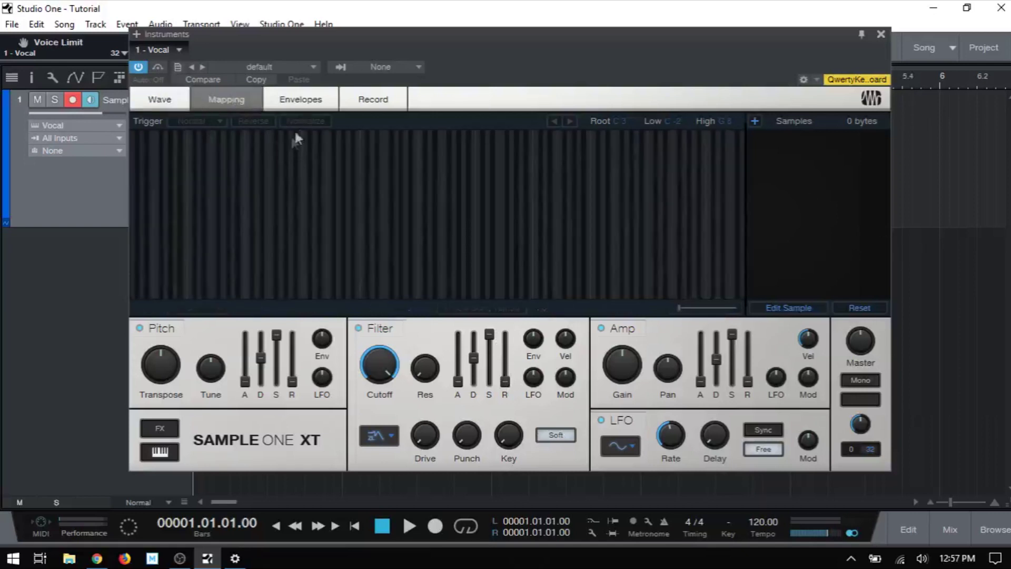
left_click(301, 100)
left_click(372, 101)
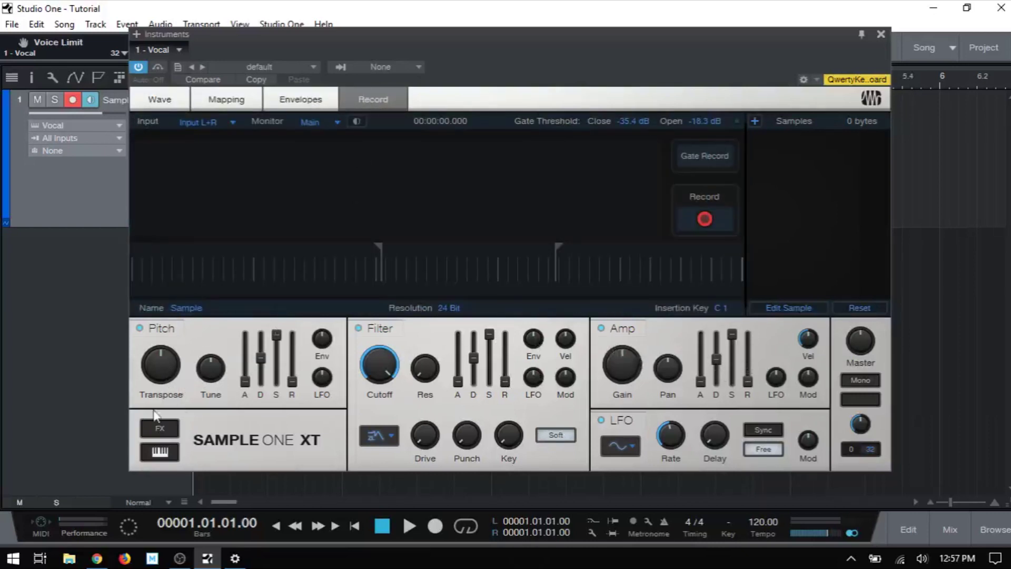
left_click(159, 431)
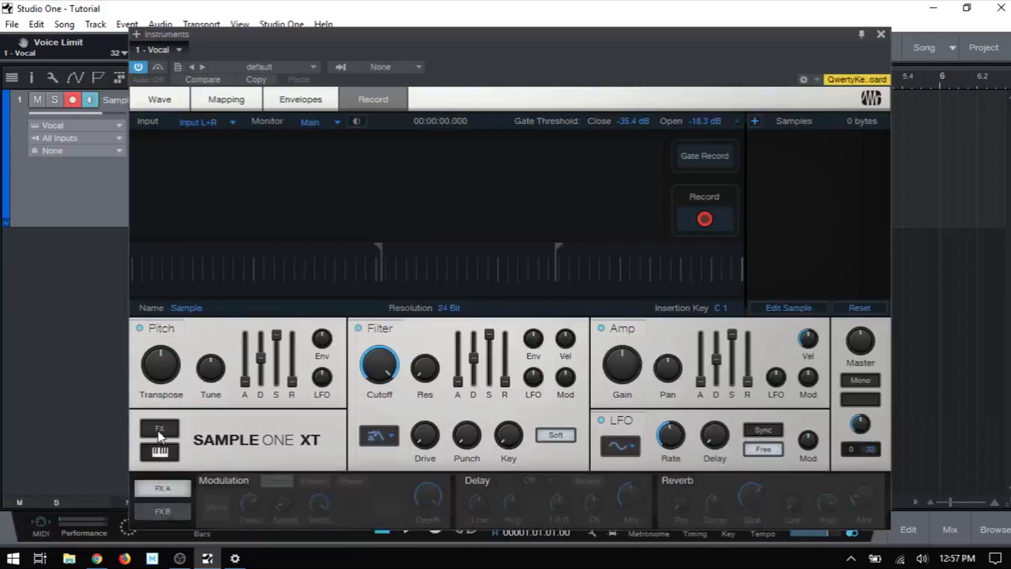
left_click(158, 430)
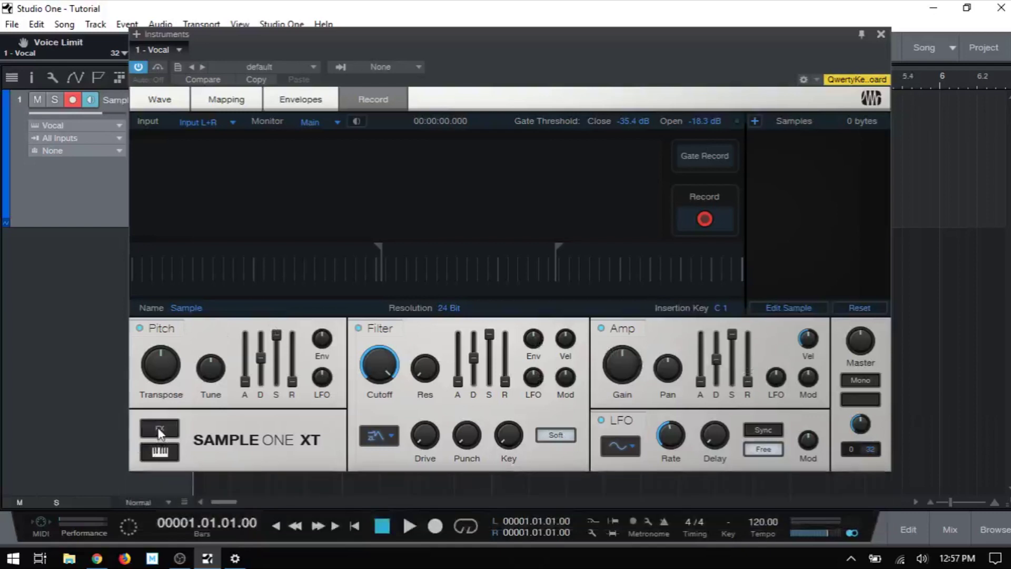